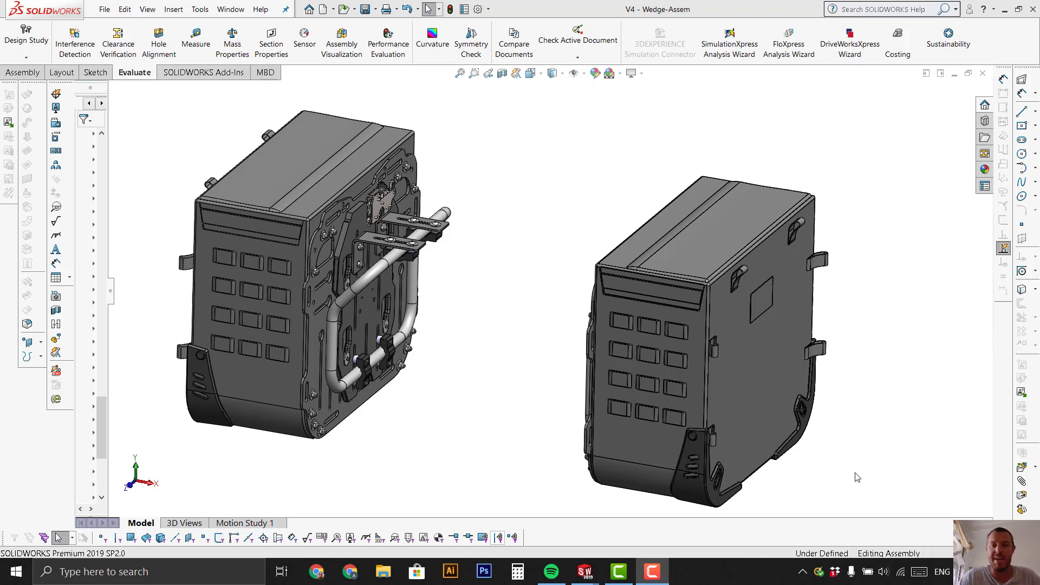
# Orbit the assembly and zoom in on the upper rack brackets
pyautogui.moveTo(569, 434); pyautogui.dragTo(549, 419, button='middle')
pyautogui.press('Escape')
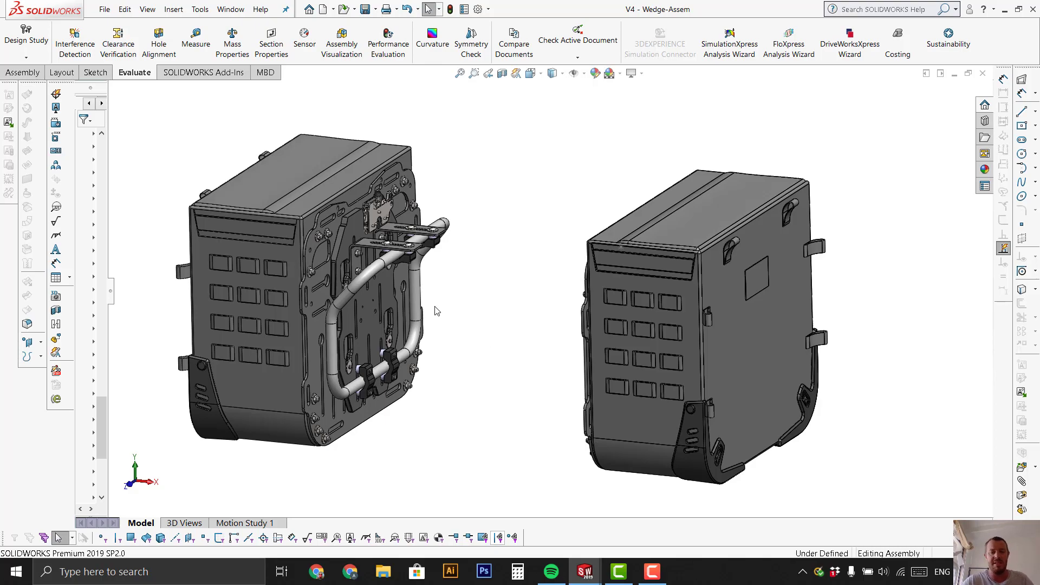
pyautogui.scroll(-3, 432, 306)
pyautogui.scroll(5, 409, 300)
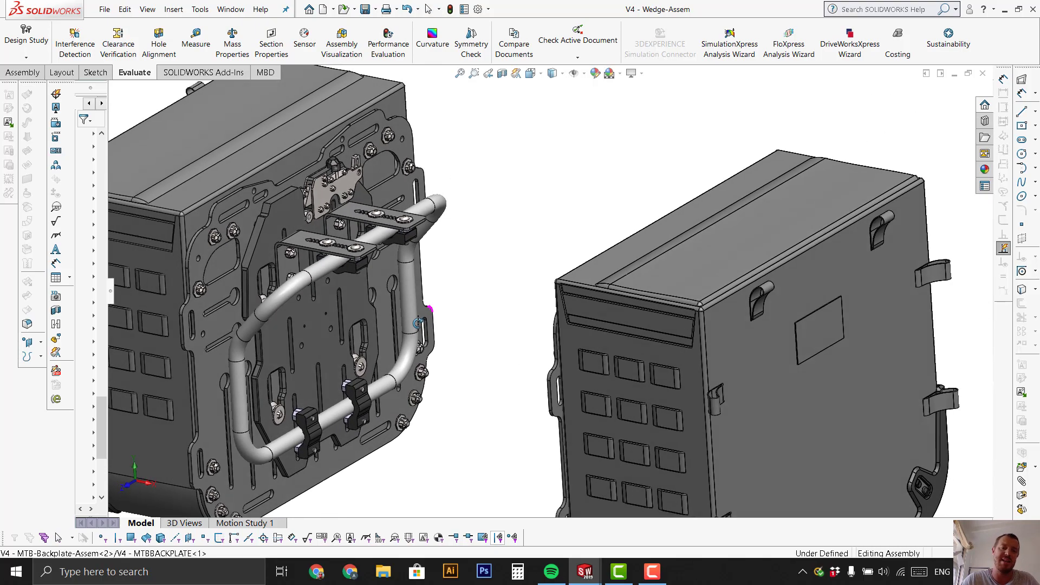
pyautogui.moveTo(409, 299); pyautogui.dragTo(331, 242, button='middle')
pyautogui.scroll(-5, 489, 274)
pyautogui.scroll(-3, 568, 271)
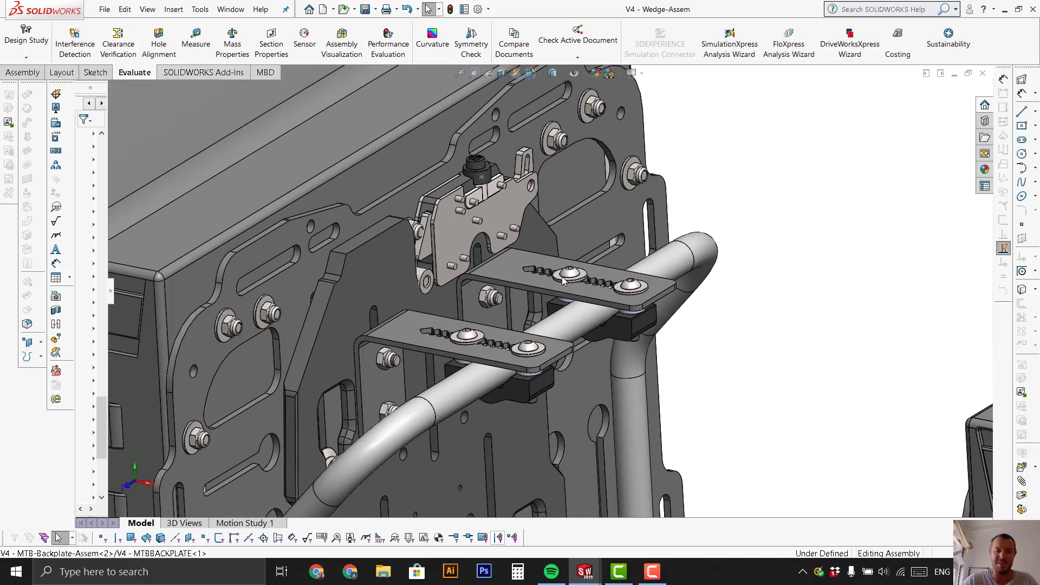
# Orbit around the upper bracket, then zoom out to face the left pannier's backplate and handle
pyautogui.moveTo(569, 271); pyautogui.dragTo(677, 313, button='middle')
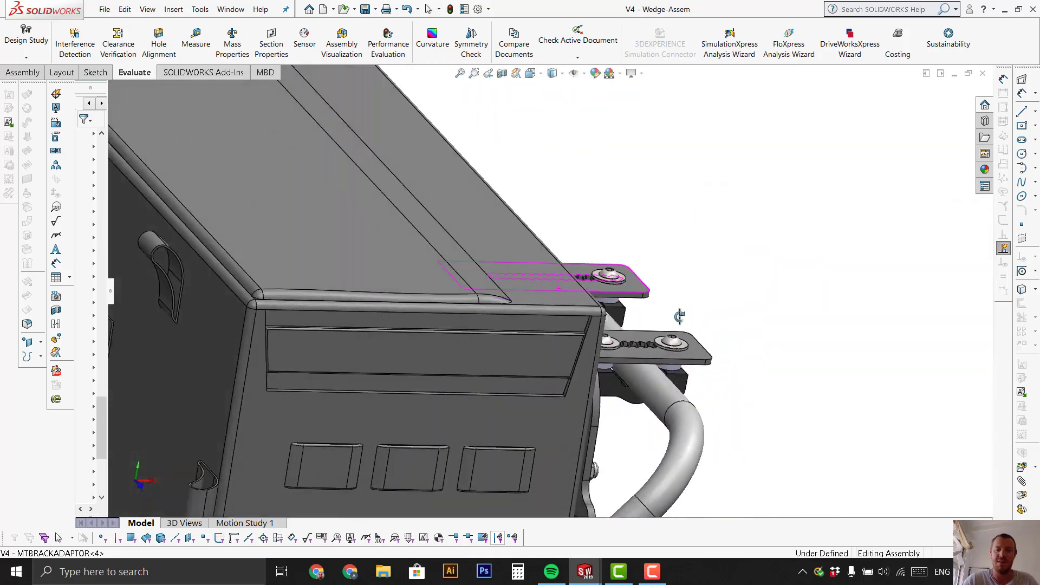
pyautogui.scroll(5, 840, 316)
pyautogui.moveTo(785, 317); pyautogui.dragTo(902, 379, button='middle')
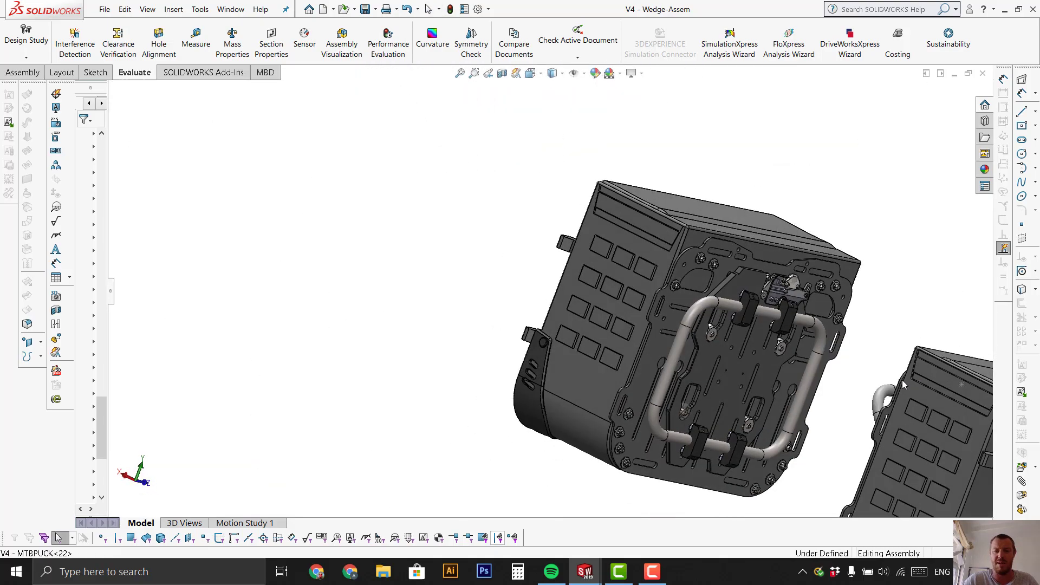
pyautogui.scroll(4, 677, 368)
pyautogui.scroll(-5, 648, 365)
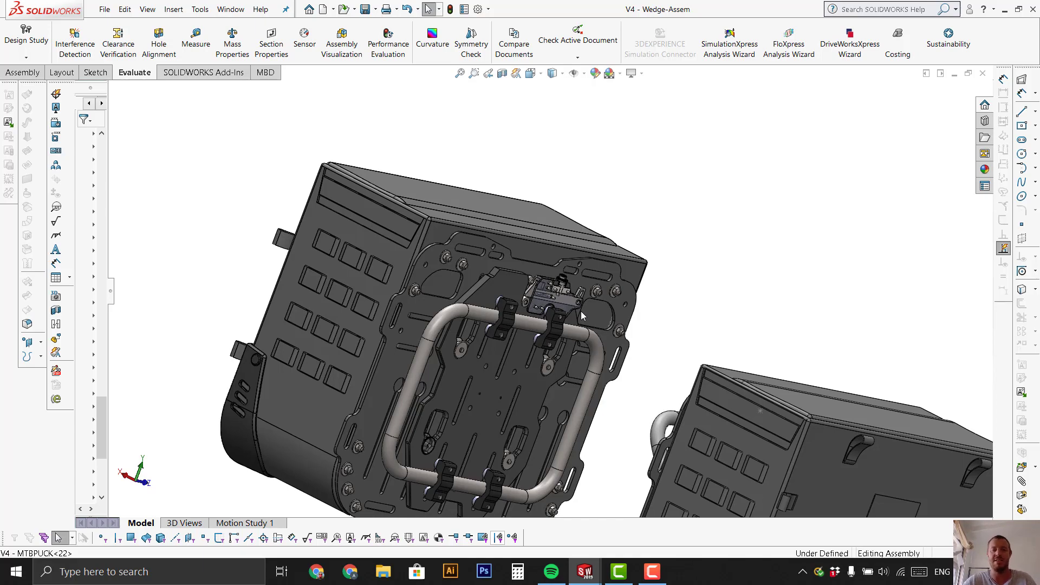
pyautogui.scroll(-5, 637, 339)
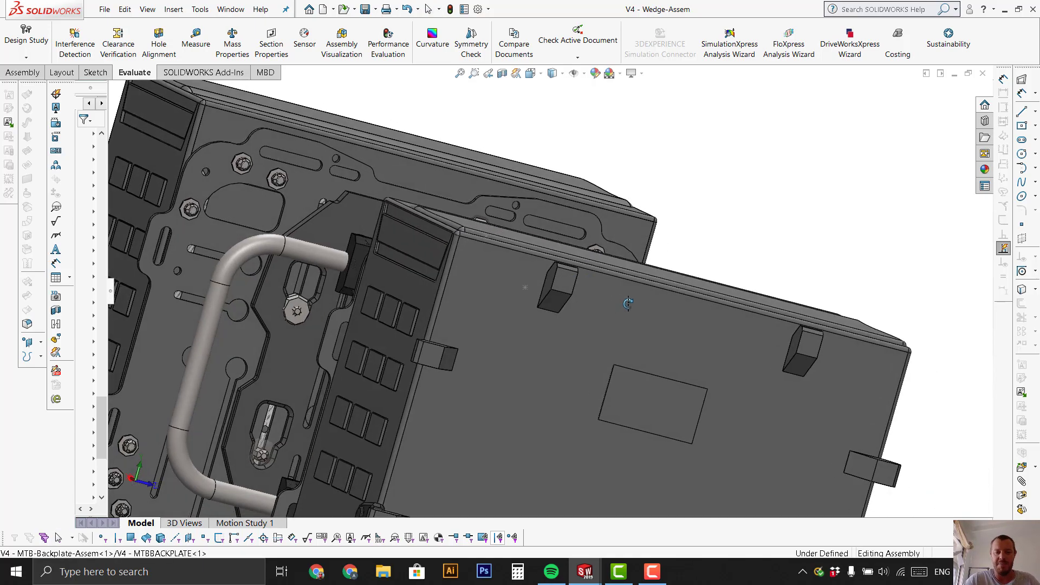
pyautogui.scroll(3, 631, 341)
pyautogui.scroll(-4, 623, 342)
pyautogui.scroll(3, 618, 343)
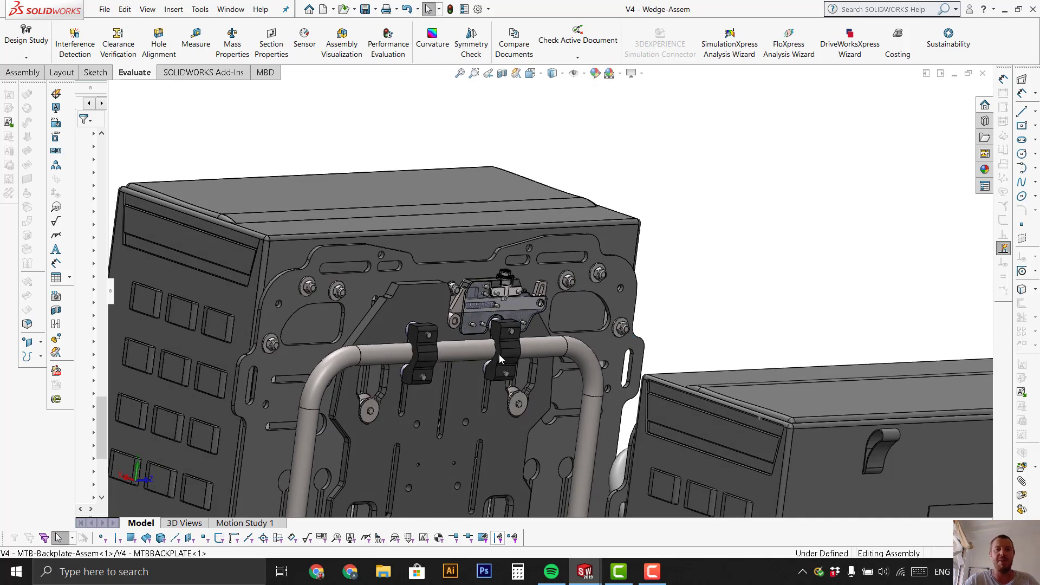
pyautogui.scroll(-5, 496, 331)
pyautogui.scroll(-2, 493, 327)
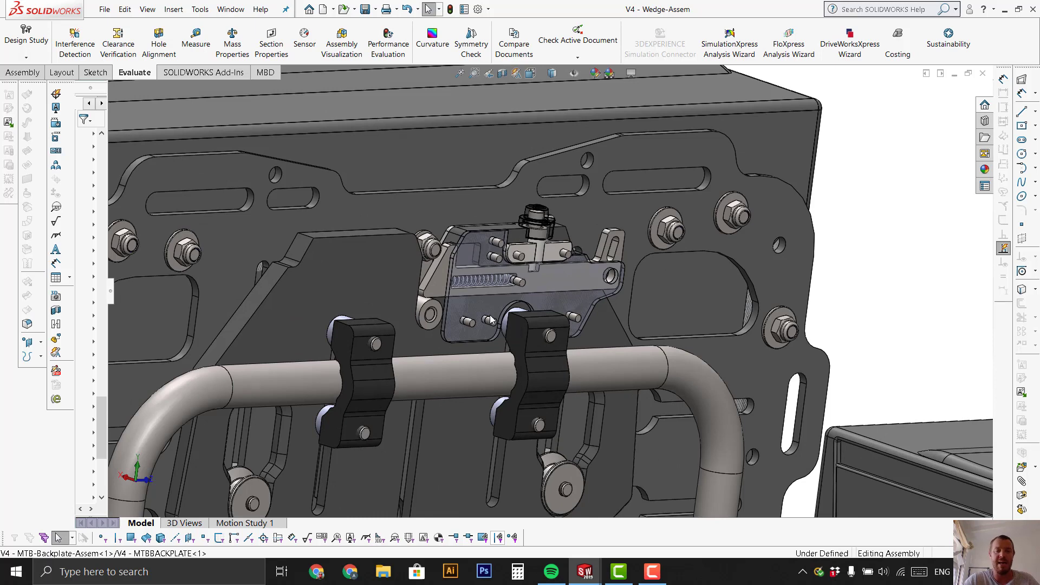
pyautogui.scroll(-3, 499, 297)
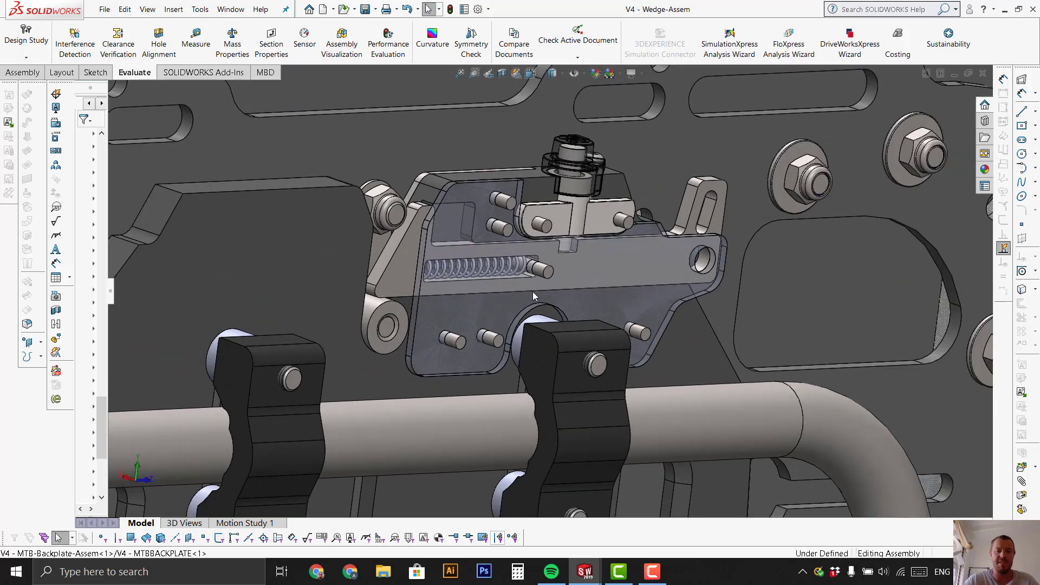
pyautogui.scroll(10, 643, 323)
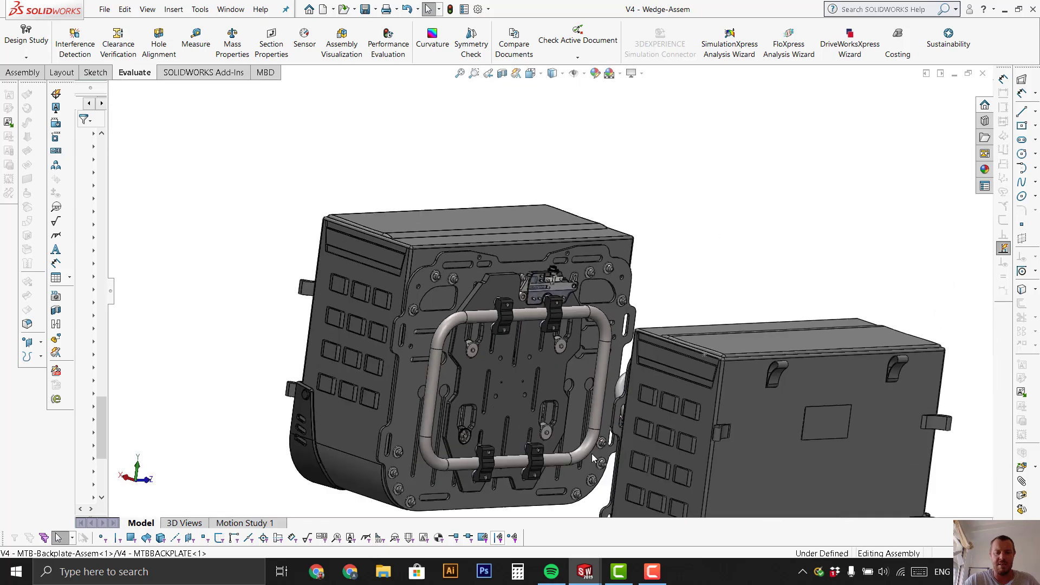
pyautogui.moveTo(593, 458); pyautogui.dragTo(601, 427, button='middle')
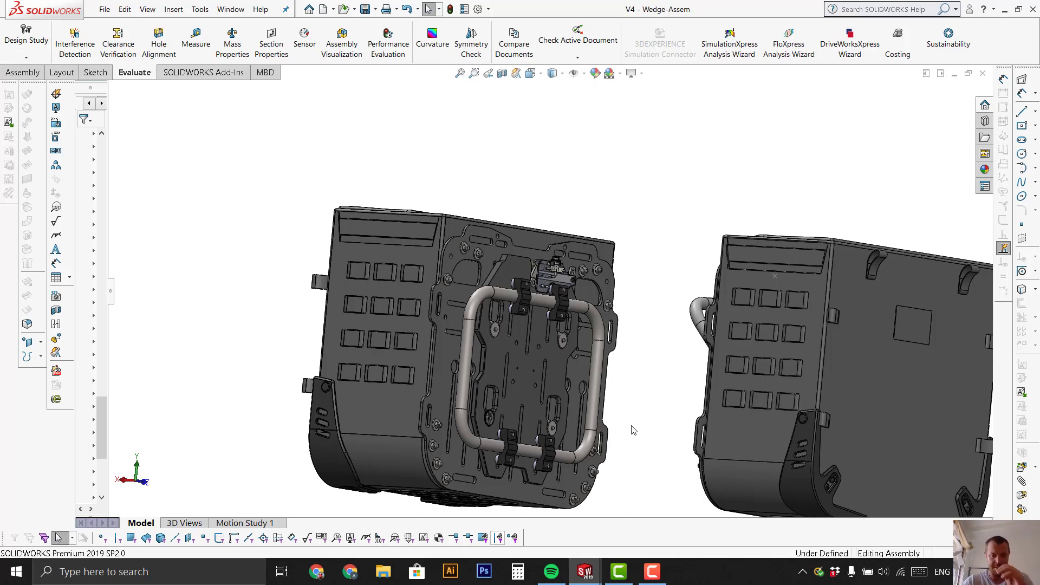
# Pan and orbit the assembly around, then zoom in on the left backplate's clamps and latch
pyautogui.keyDown('ctrl'); pyautogui.moveTo(589, 412); pyautogui.dragTo(663, 412, button='middle'); pyautogui.keyUp('ctrl')
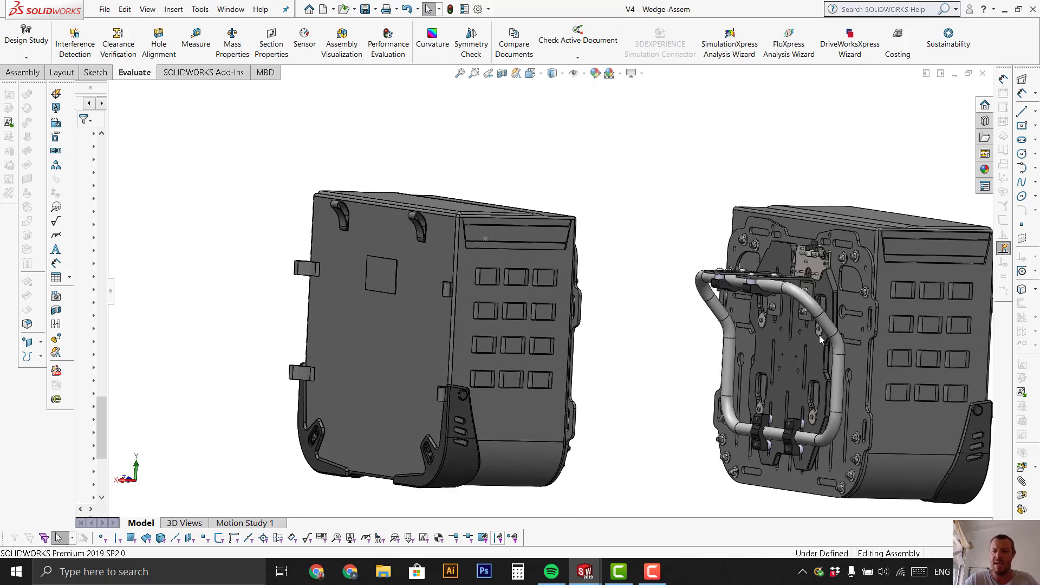
pyautogui.moveTo(803, 287); pyautogui.dragTo(633, 286, button='middle')
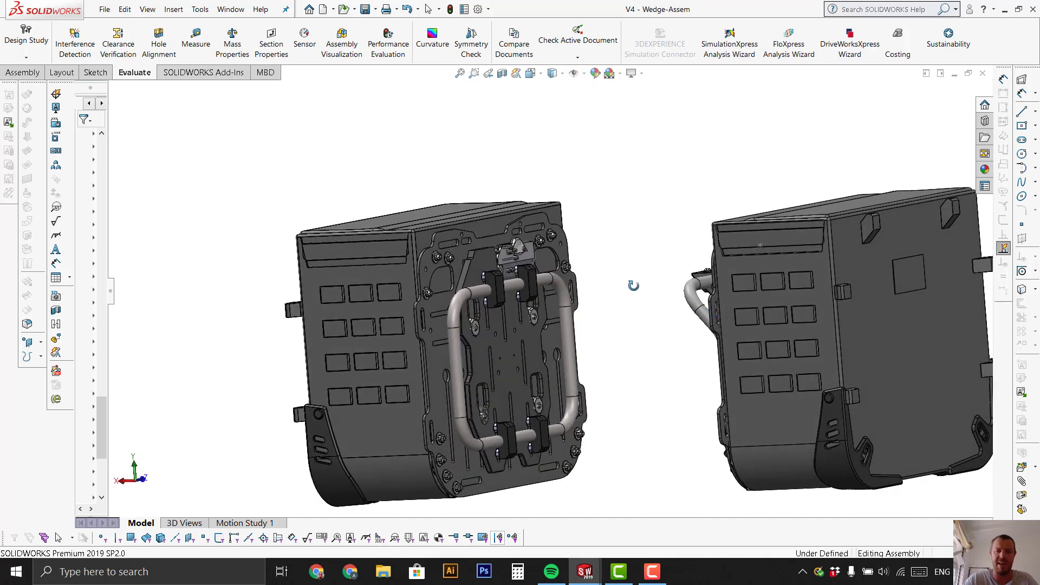
pyautogui.scroll(-3, 587, 374)
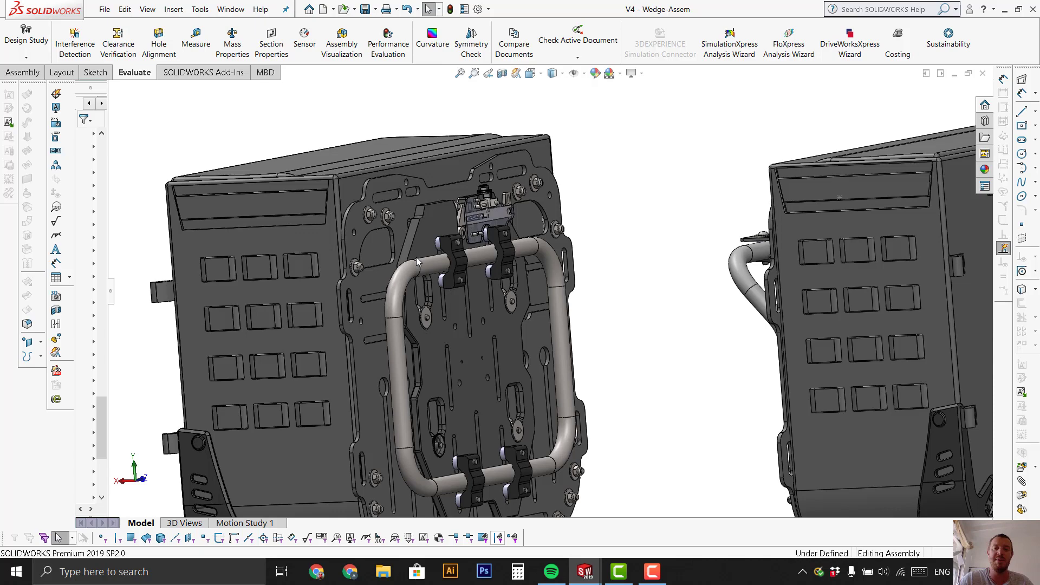
# Select the rack tube's end edge to confirm its 18 mm diameter
pyautogui.scroll(-3, 417, 263)
pyautogui.click(429, 277)
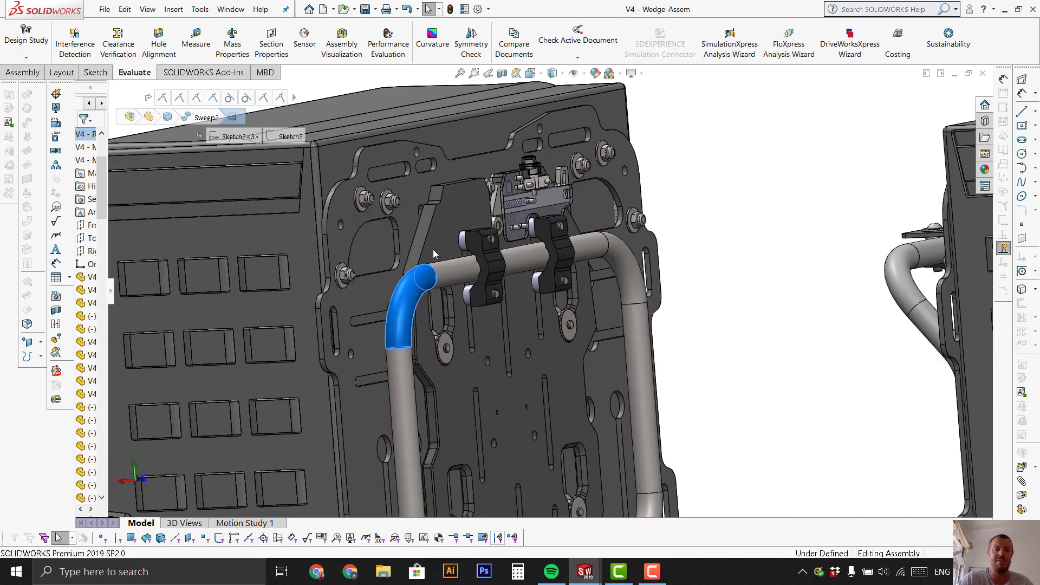
pyautogui.click(436, 275)
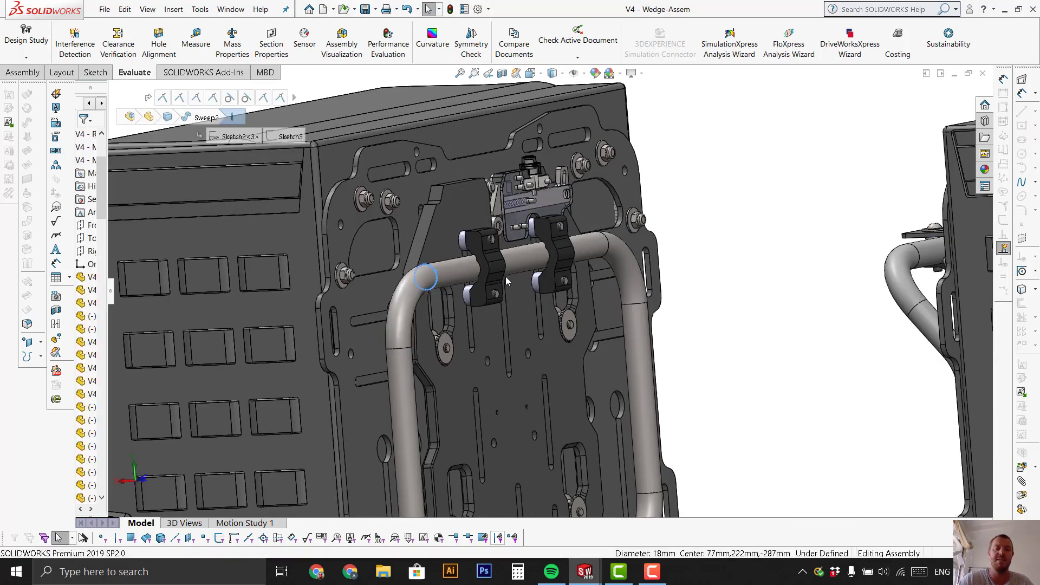
pyautogui.scroll(-4, 505, 277)
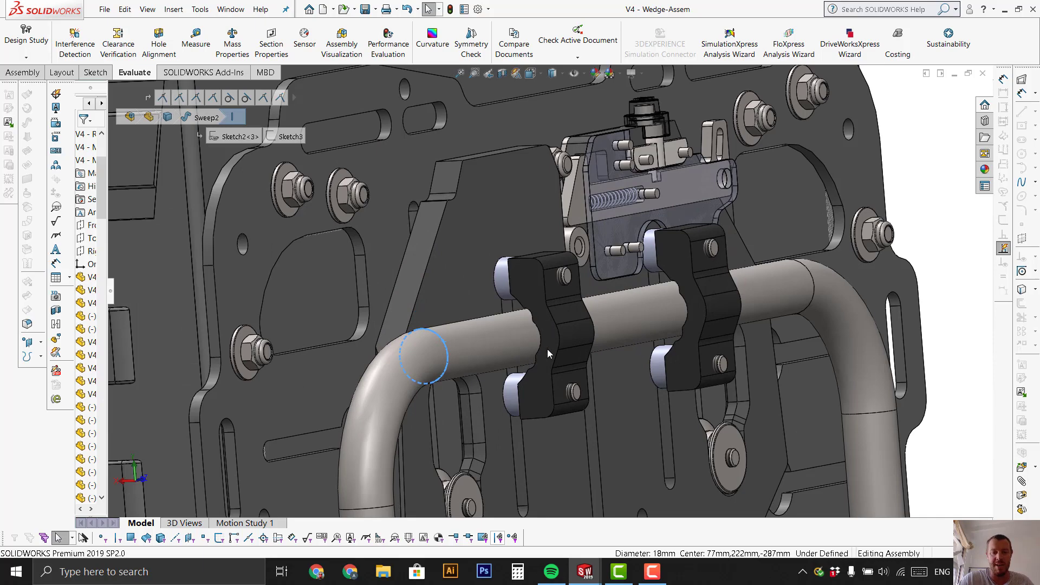
# Orbit to face the clamp bolts and drag the pannier box, showing it is fully defined
pyautogui.moveTo(547, 353); pyautogui.dragTo(536, 366, button='middle')
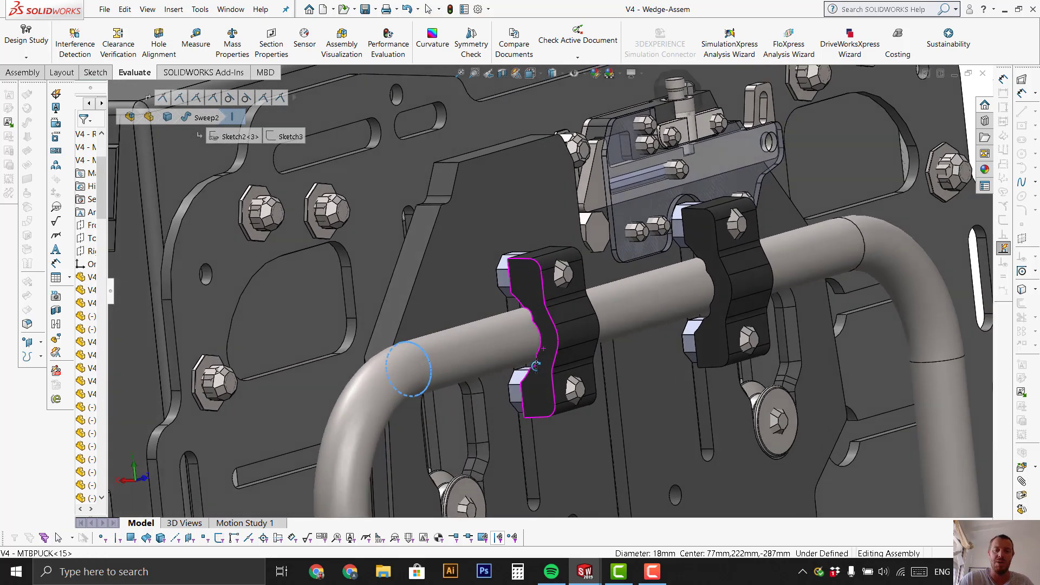
pyautogui.scroll(6, 554, 319)
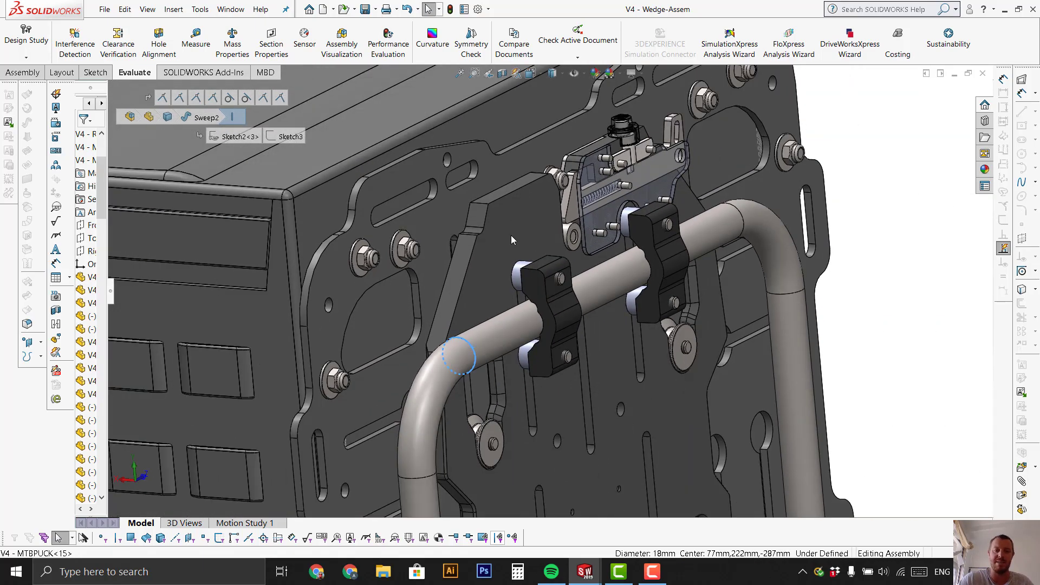
pyautogui.scroll(2, 536, 273)
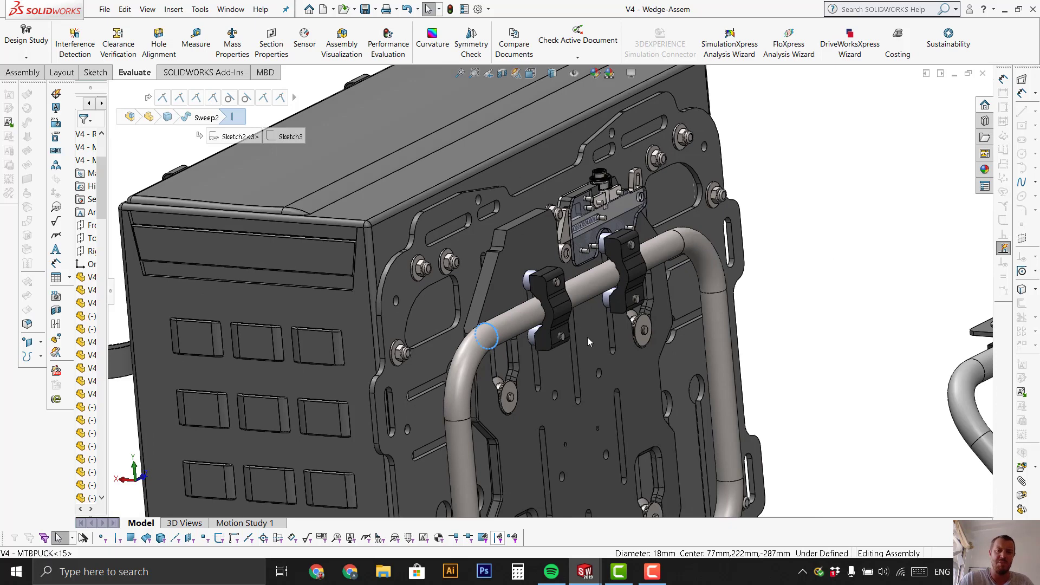
pyautogui.scroll(3, 587, 337)
pyautogui.moveTo(541, 203); pyautogui.dragTo(644, 485)
# Orbit to another angle on the backplate and pick out a washer, then deselect it
pyautogui.scroll(-8, 642, 477)
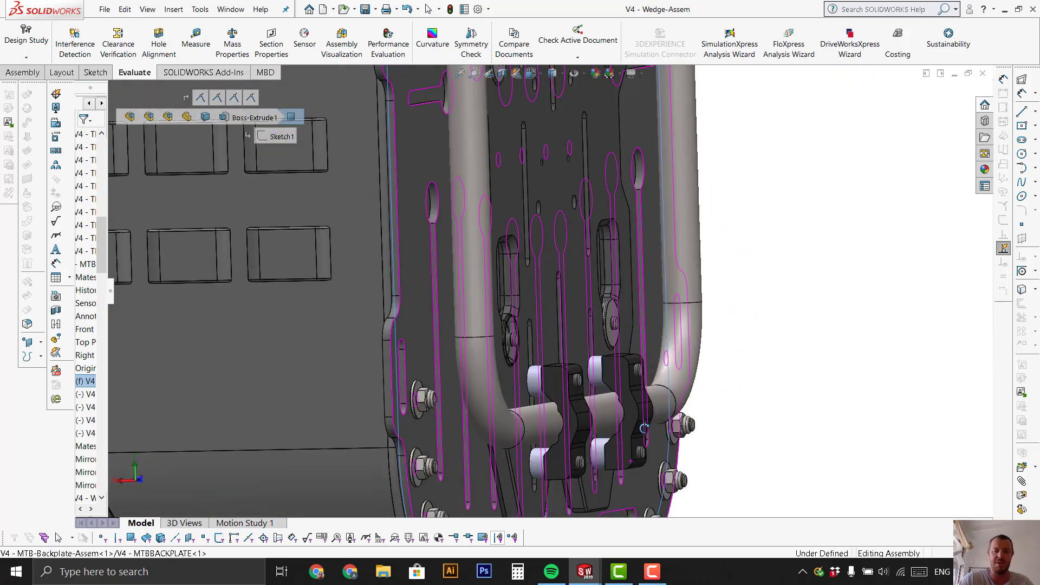
pyautogui.moveTo(643, 428); pyautogui.dragTo(626, 431, button='middle')
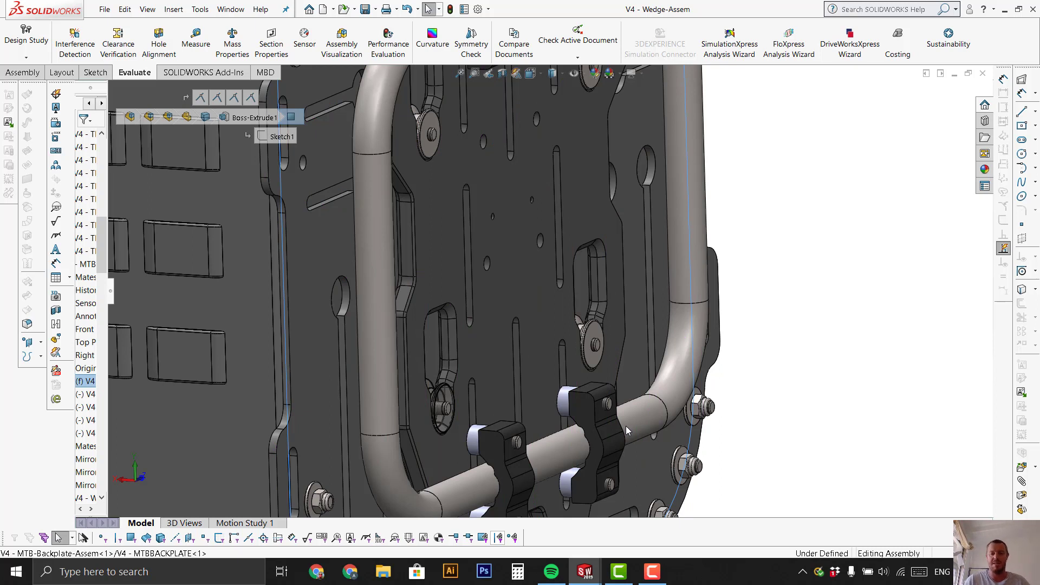
pyautogui.click(592, 340)
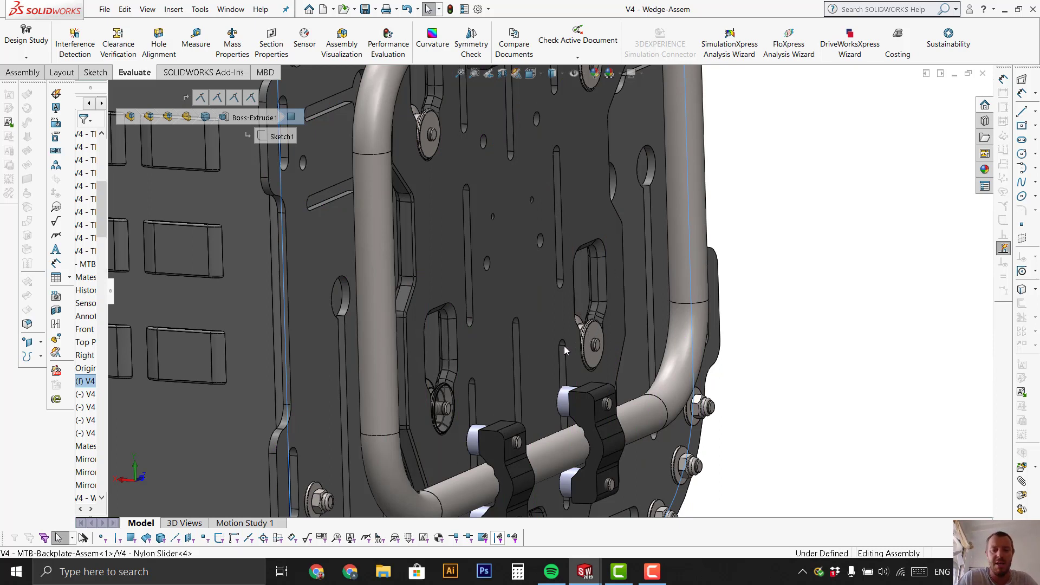
pyautogui.click(596, 86)
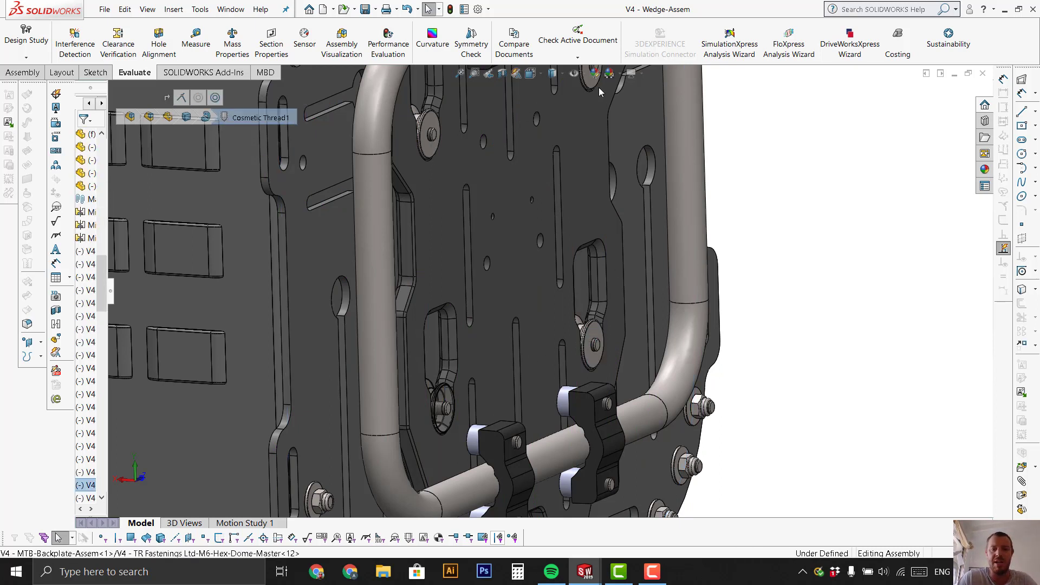
# Zoom out to the whole case and back in on the spring latch atop the rack plate
pyautogui.scroll(2, 592, 265)
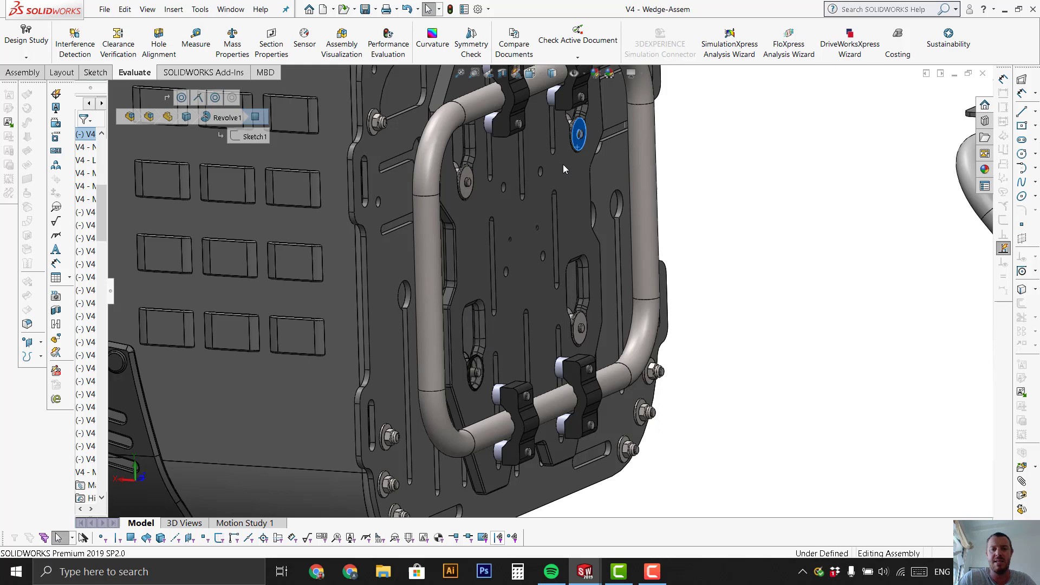
pyautogui.scroll(2, 557, 192)
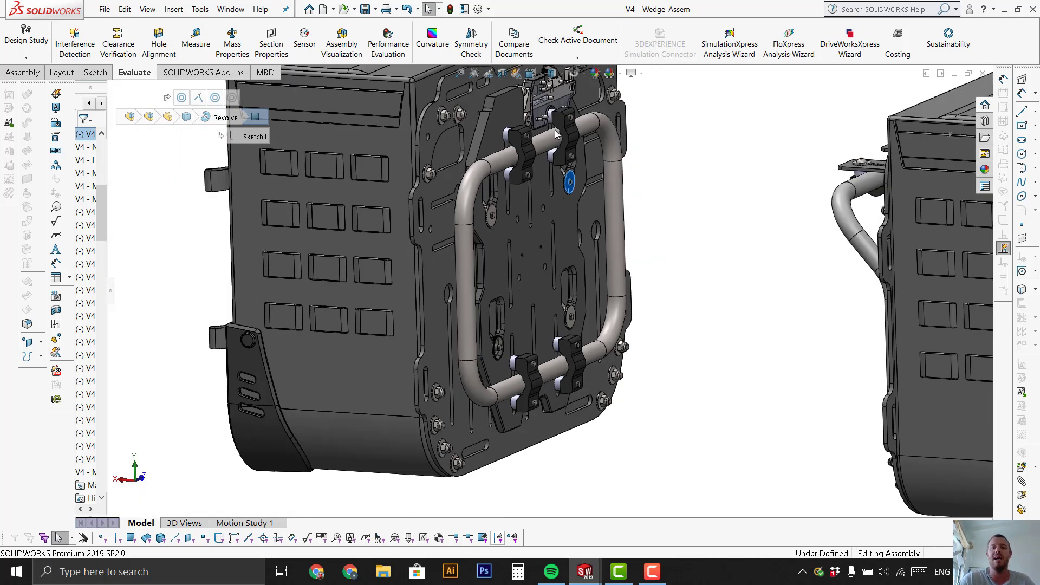
pyautogui.scroll(2, 559, 175)
pyautogui.scroll(-3, 555, 165)
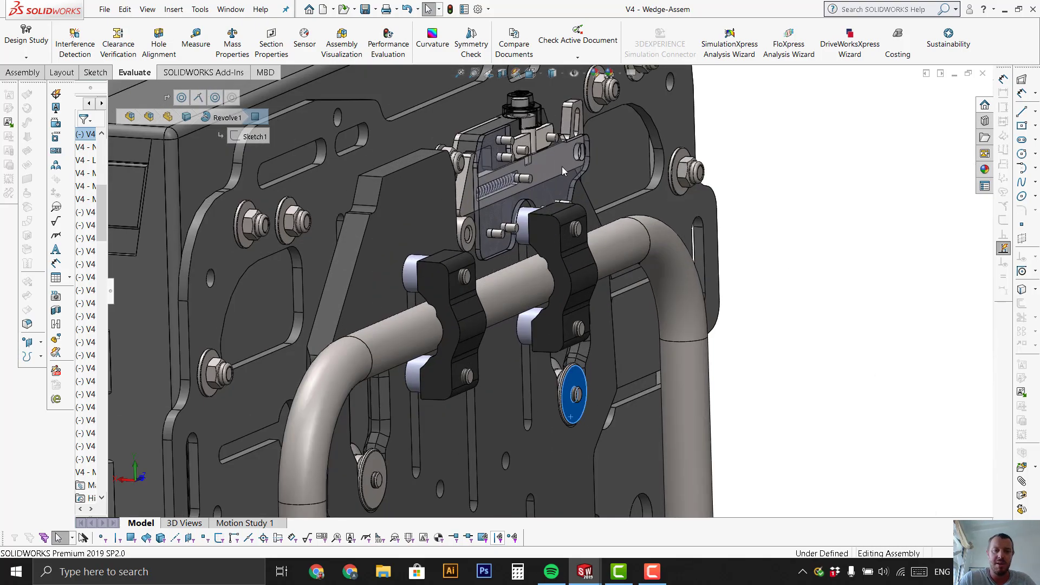
# Orbit the latch plate level, zoom in, and select the small lock tab beside the pin
pyautogui.scroll(-1, 562, 171)
pyautogui.moveTo(564, 203); pyautogui.dragTo(488, 184, button='middle')
pyautogui.scroll(-3, 488, 184)
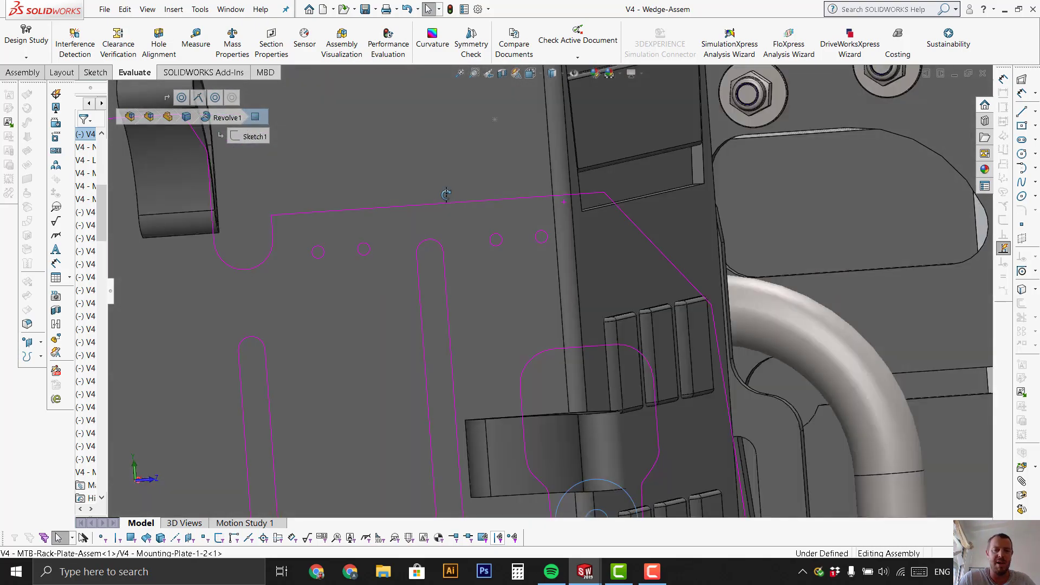
pyautogui.scroll(3, 433, 176)
pyautogui.scroll(3, 439, 168)
pyautogui.scroll(-2, 612, 274)
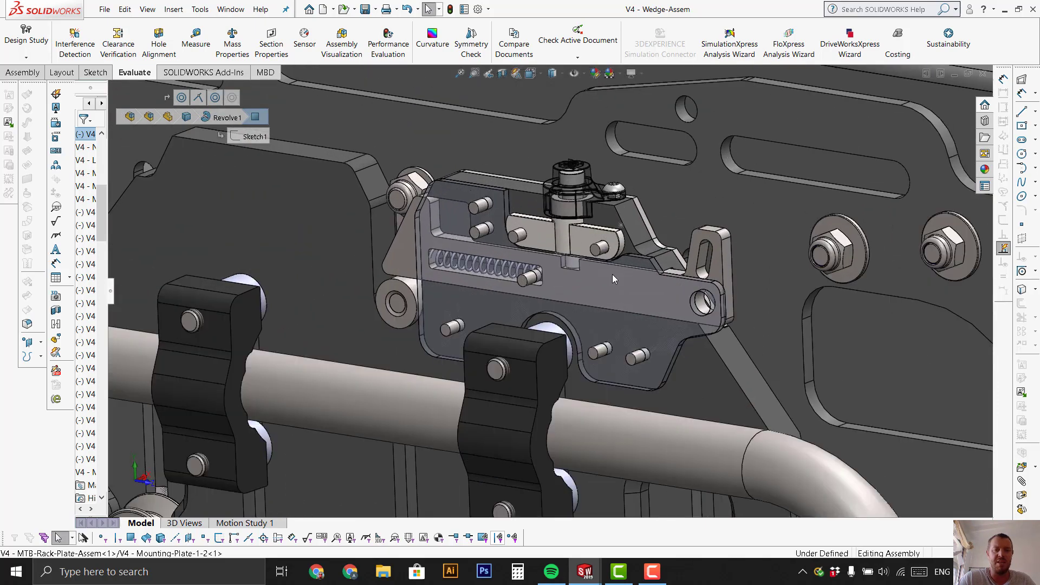
pyautogui.scroll(-1, 481, 277)
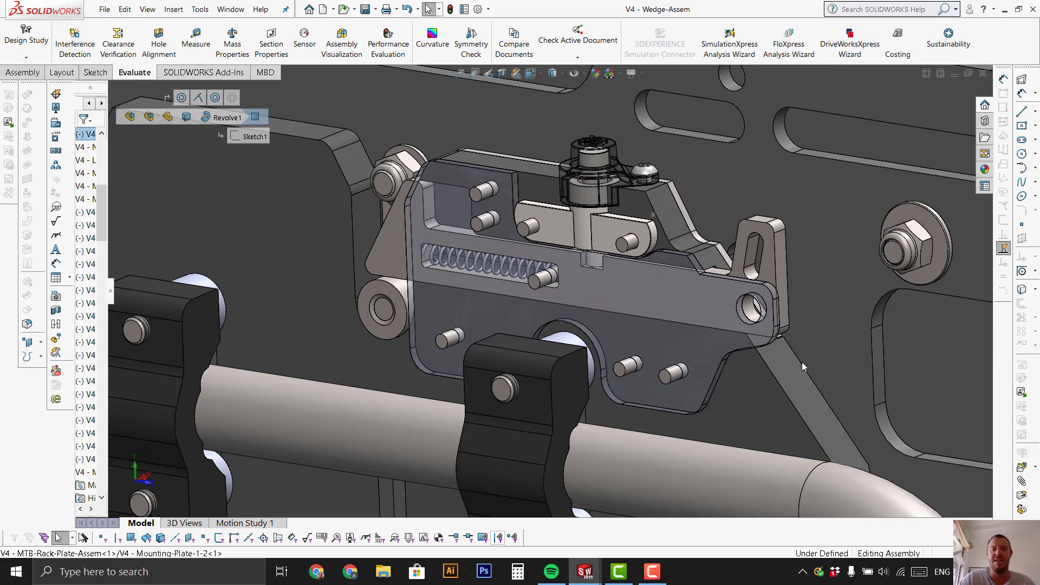
pyautogui.click(613, 228)
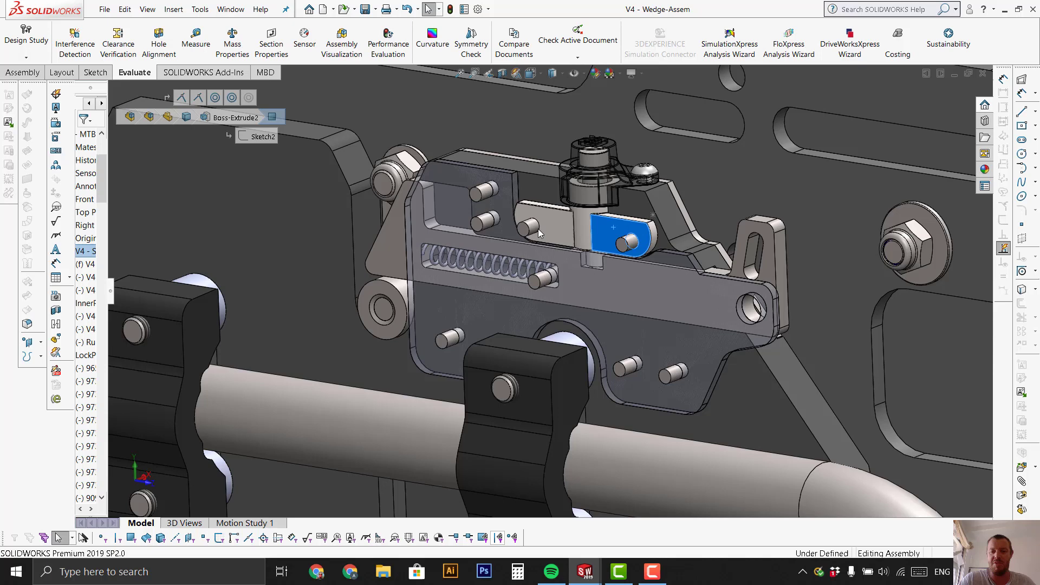
# Angle the view on the latch and select a tab edge, confirming it is 4 mm long
pyautogui.moveTo(539, 233); pyautogui.dragTo(699, 270, button='middle')
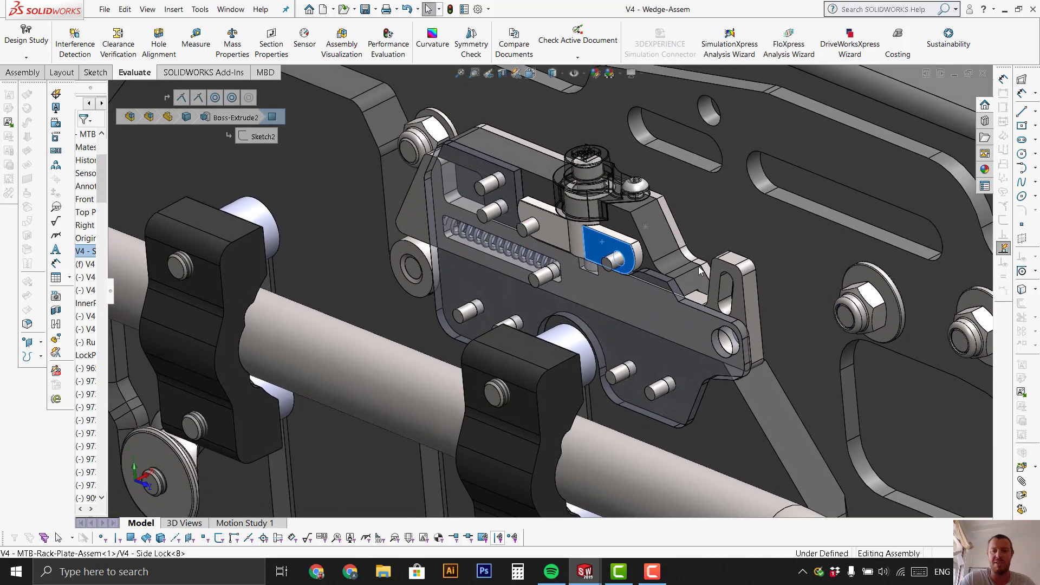
pyautogui.click(741, 263)
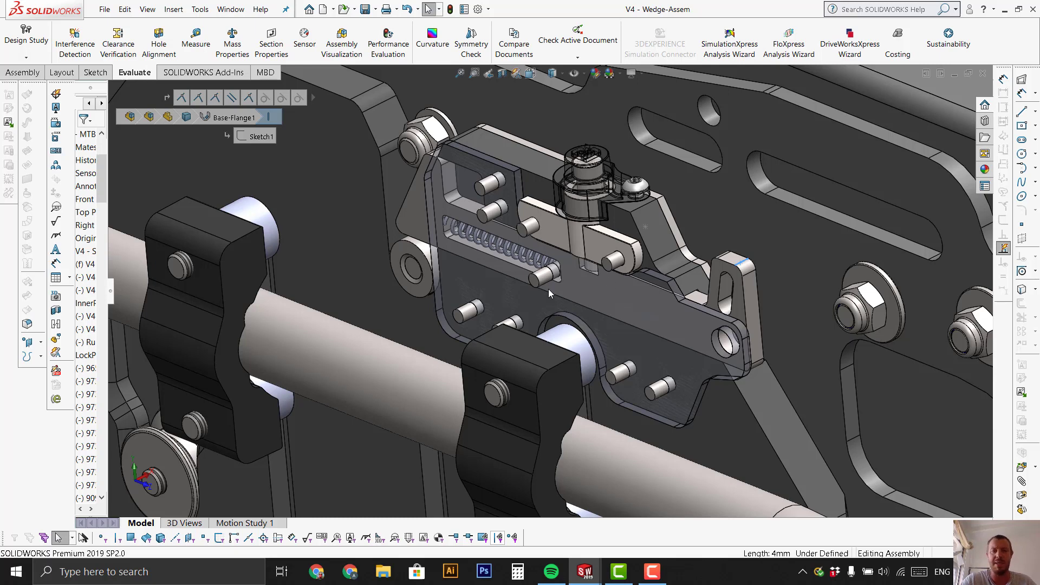
# Face the latch, clear the selection, and drag the sliding plate to show it is fully defined
pyautogui.scroll(-2, 589, 254)
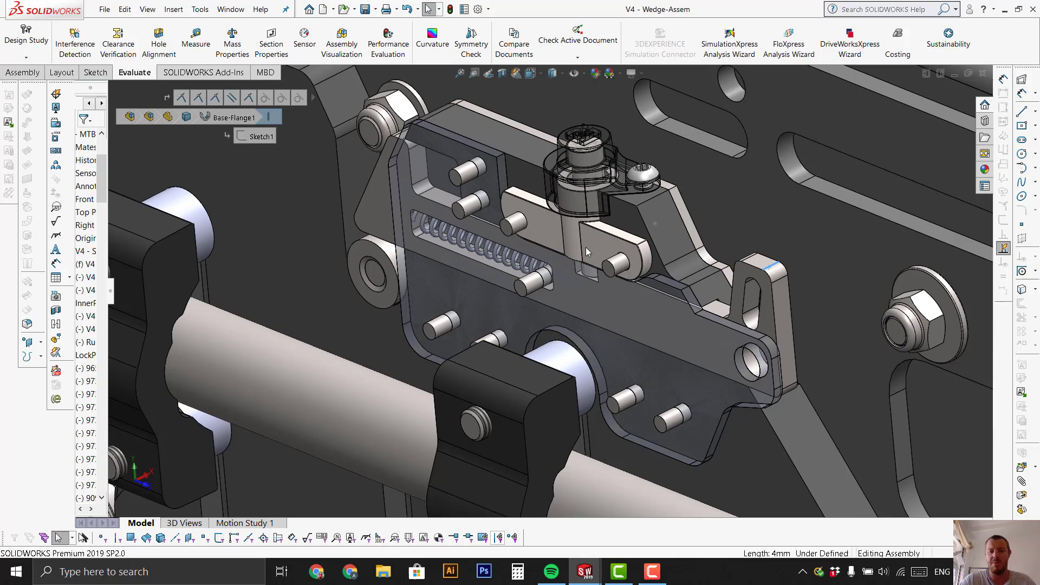
pyautogui.scroll(3, 642, 296)
pyautogui.moveTo(643, 296); pyautogui.dragTo(657, 292, button='middle')
pyautogui.scroll(-3, 660, 291)
pyautogui.press('Escape')
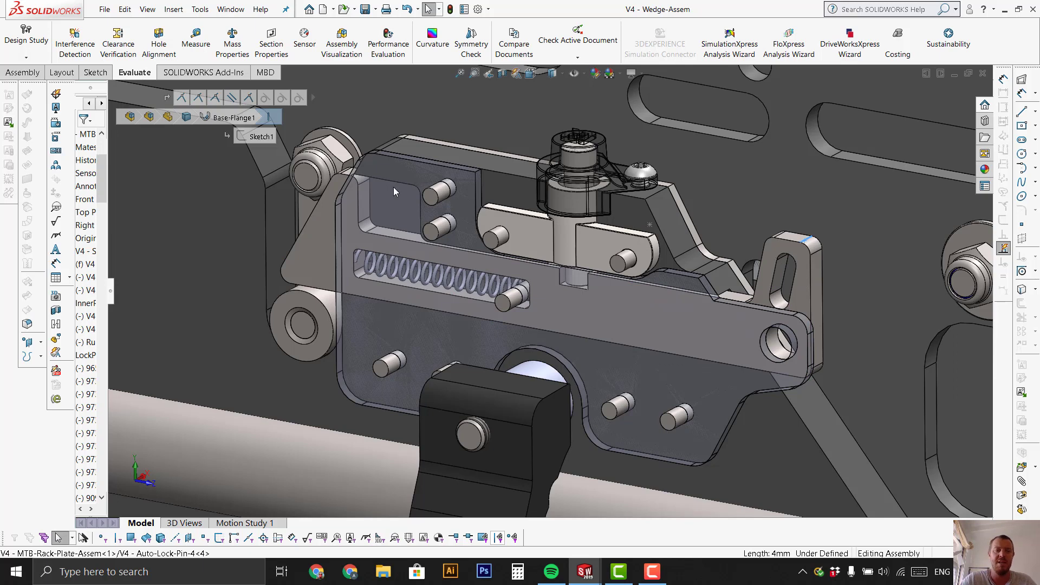
pyautogui.scroll(3, 322, 304)
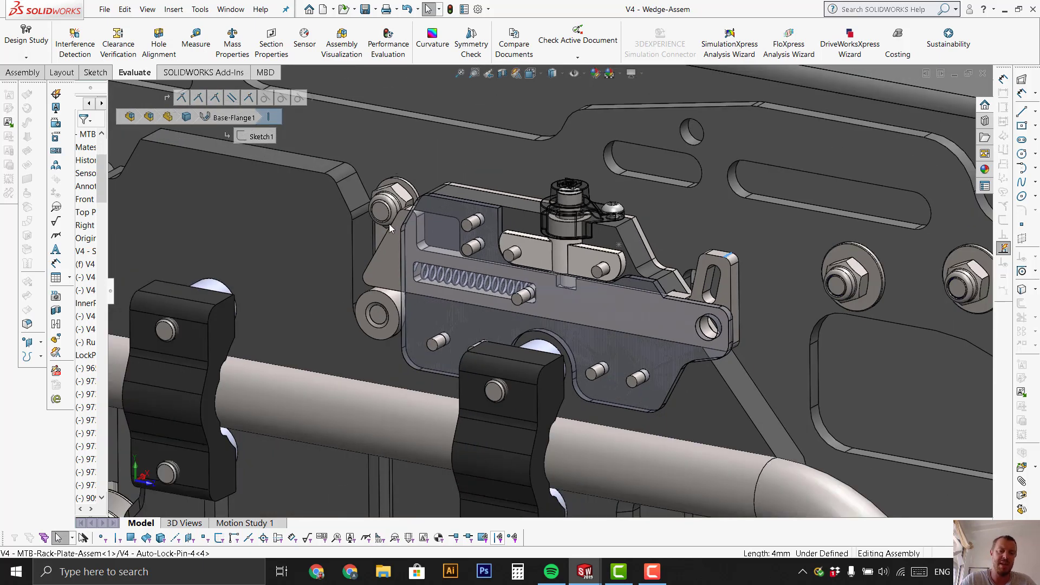
pyautogui.moveTo(387, 233)
pyautogui.mouseDown()
pyautogui.moveTo(417, 243)
pyautogui.moveTo(429, 270)
pyautogui.moveTo(609, 295)
pyautogui.moveTo(382, 222)
pyautogui.mouseUp()
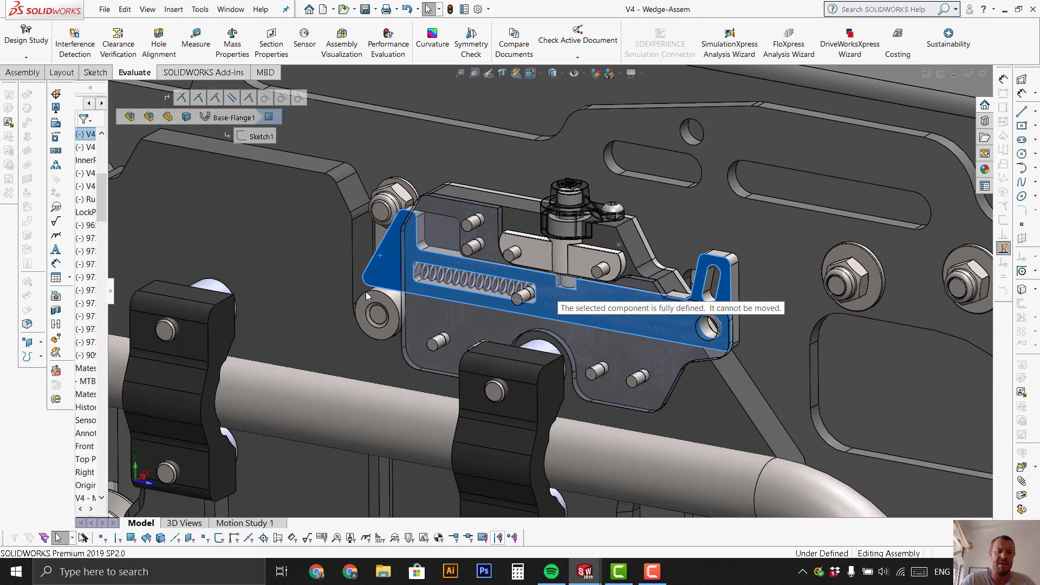
pyautogui.moveTo(366, 296); pyautogui.dragTo(397, 309)
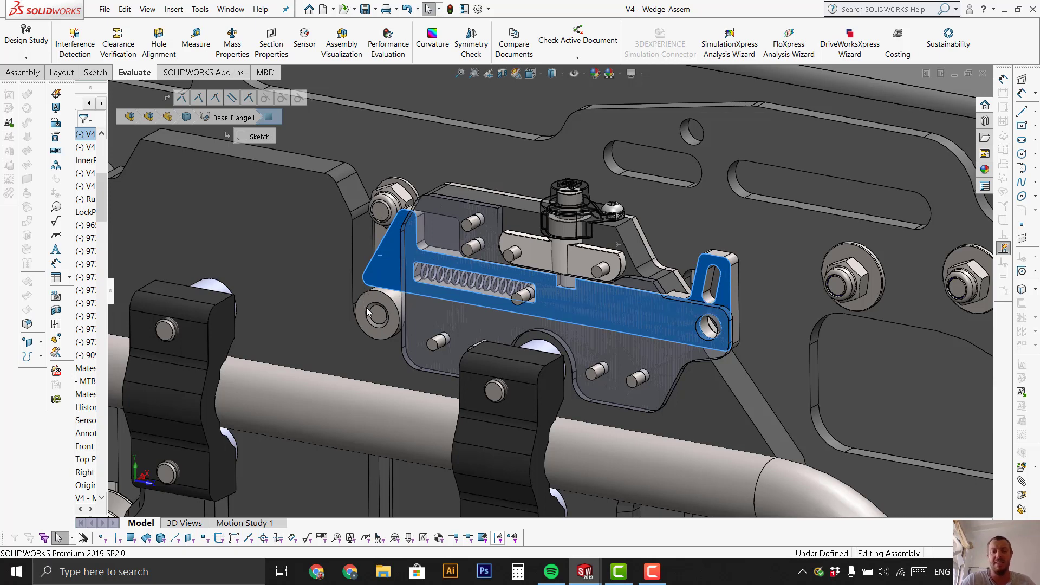
pyautogui.scroll(3, 527, 323)
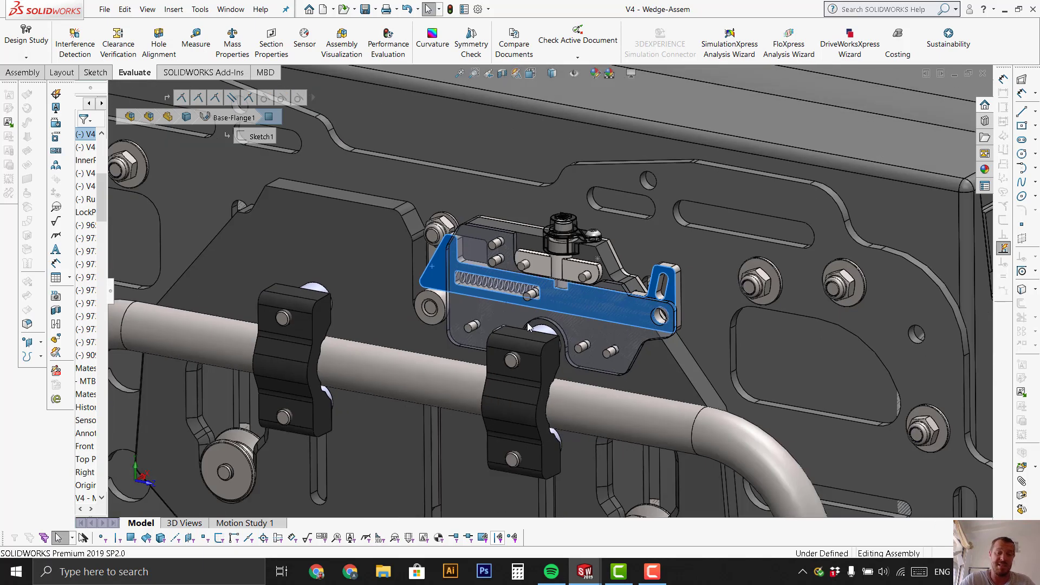
pyautogui.scroll(-3, 510, 306)
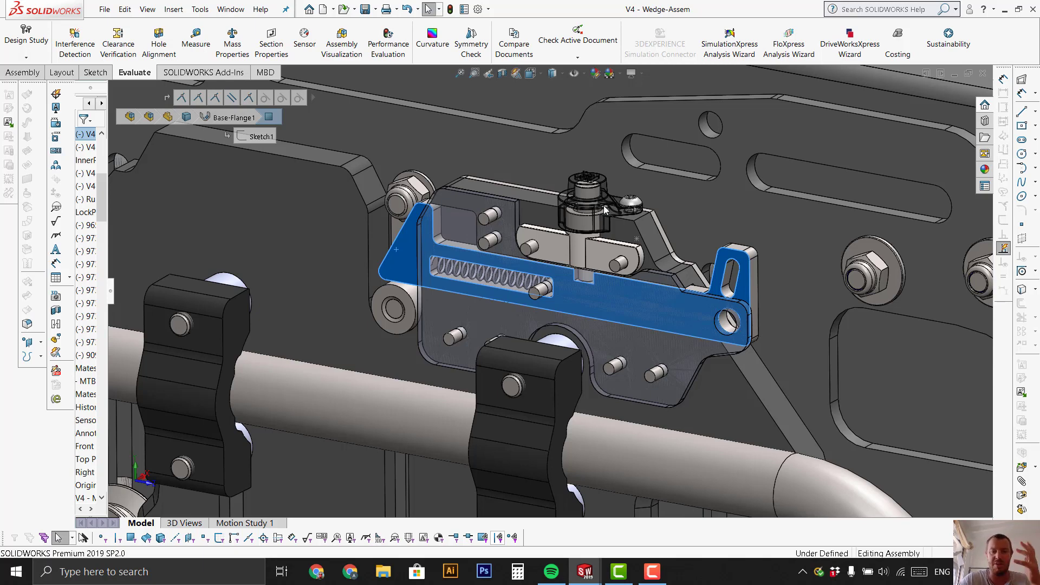
pyautogui.scroll(-2, 582, 243)
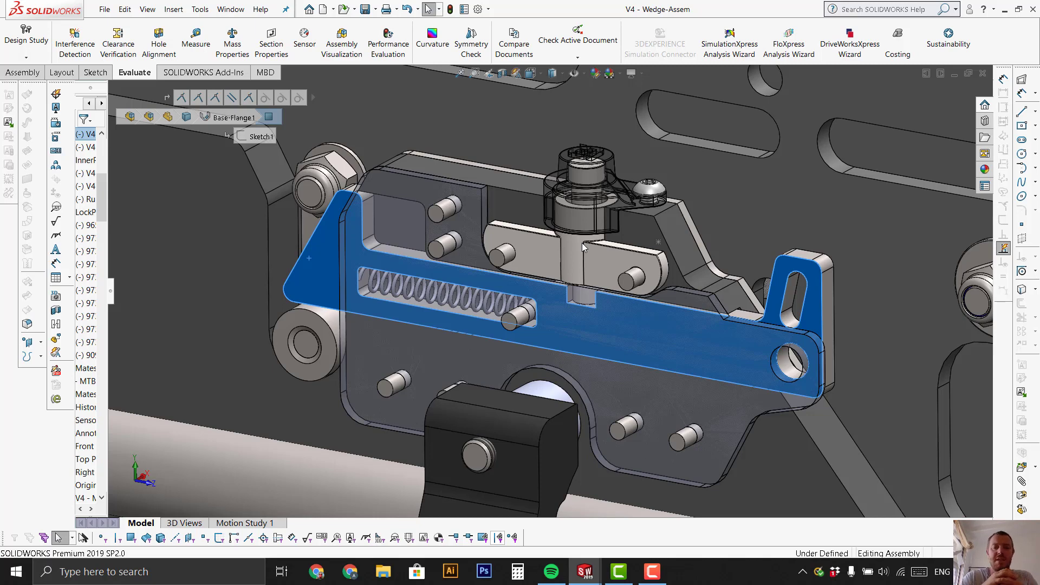
# Select the latch pin's top face and the small pocket pin, then zoom onto latch and clamps
pyautogui.click(587, 173)
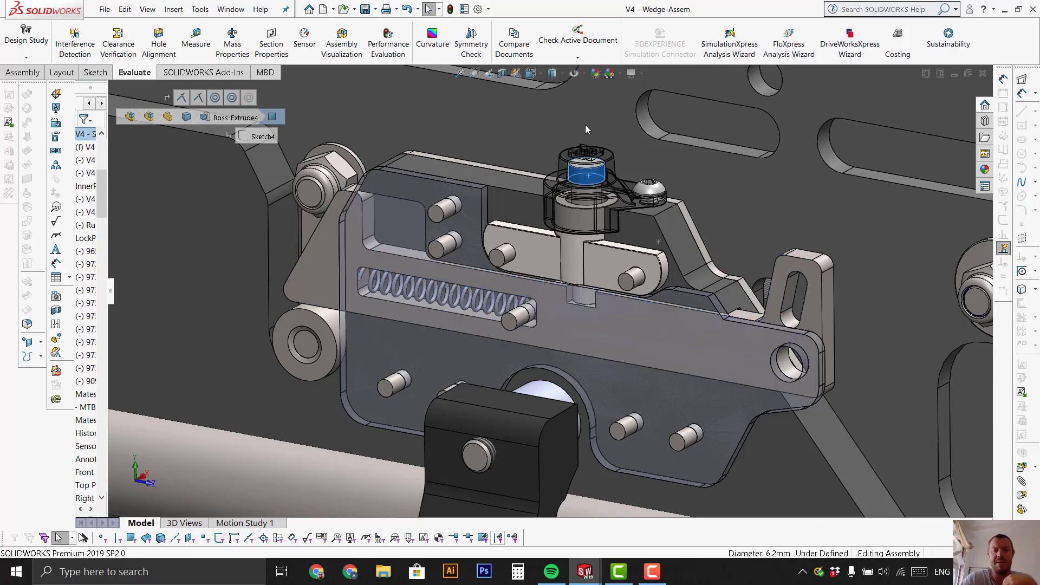
pyautogui.click(581, 296)
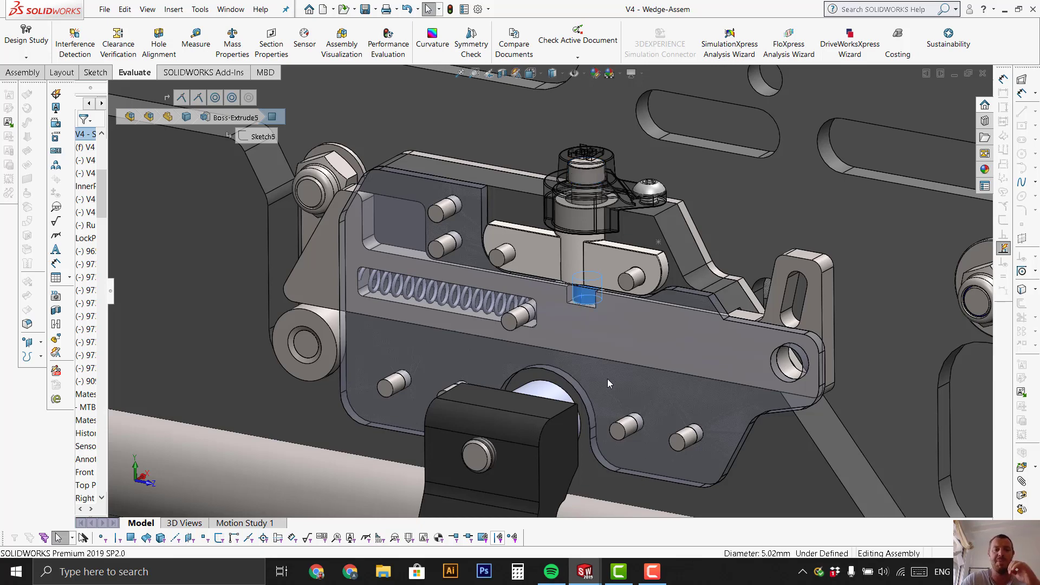
pyautogui.scroll(6, 608, 380)
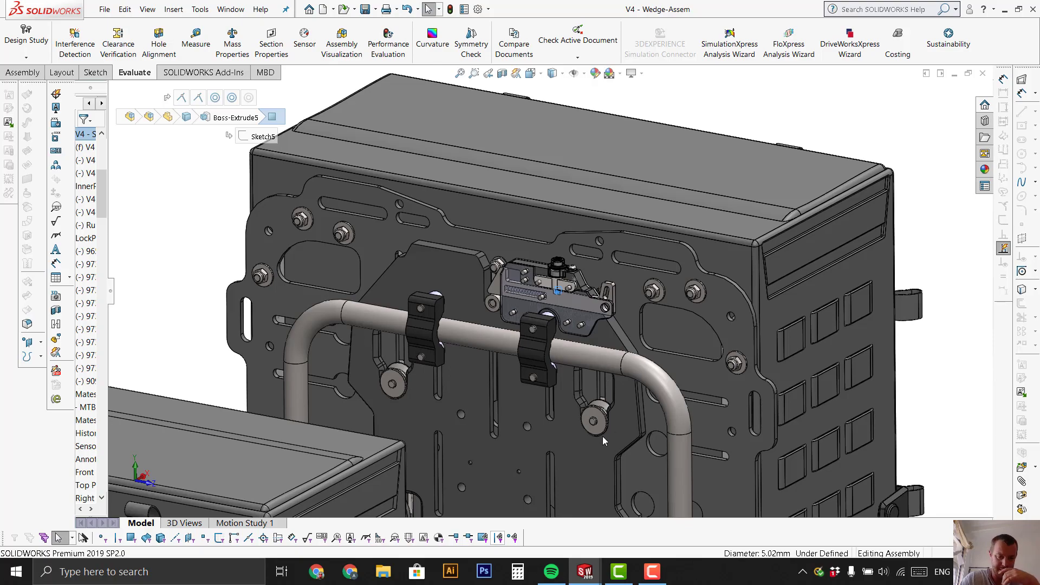
pyautogui.moveTo(476, 378)
pyautogui.mouseDown(button='middle')
pyautogui.moveTo(555, 359)
pyautogui.moveTo(495, 302)
pyautogui.mouseUp(button='middle')
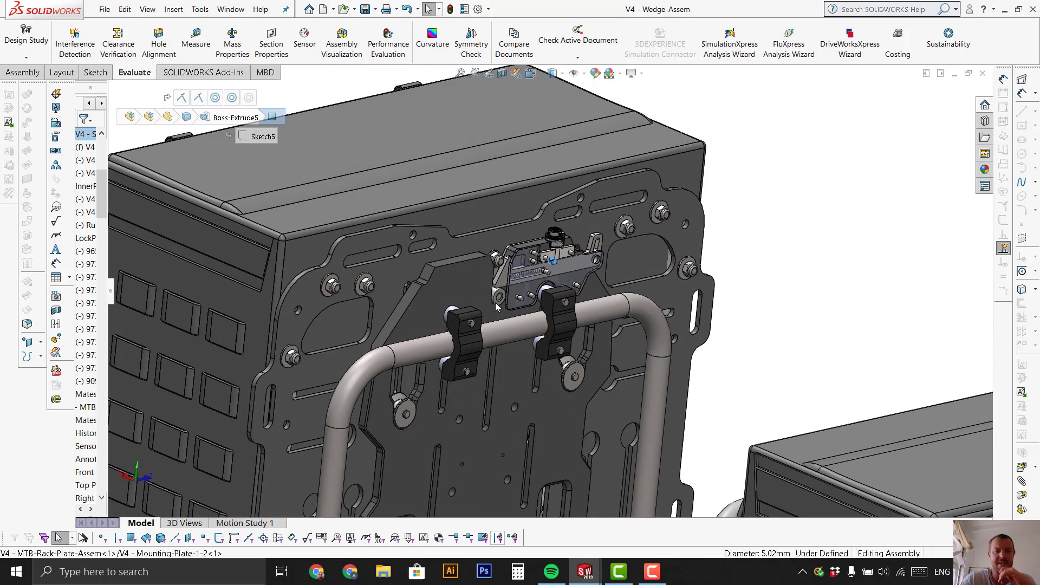
pyautogui.scroll(-2, 470, 282)
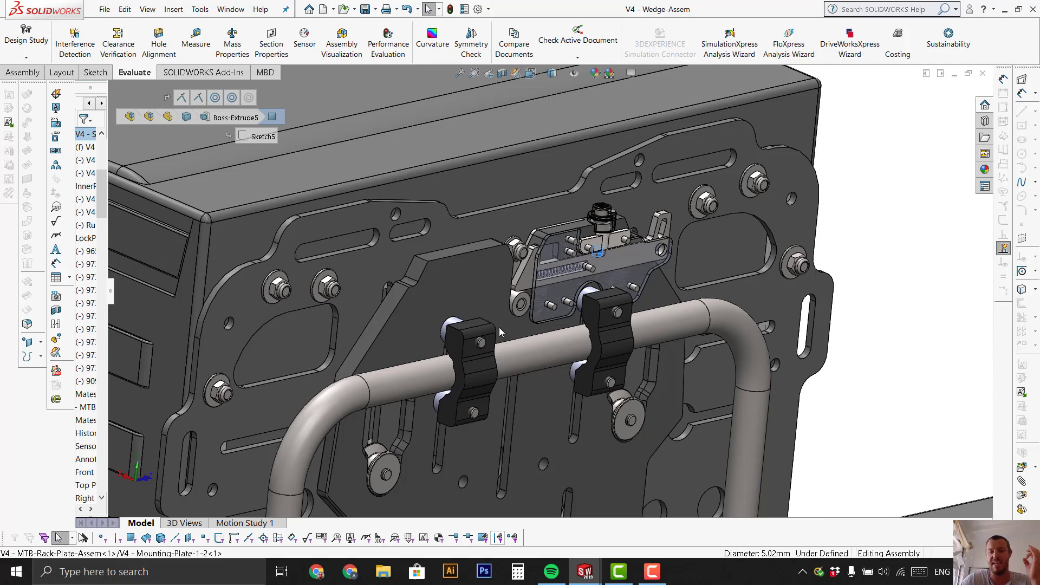
# Zoom in and select one of the flush-mount rivets on the latch plate
pyautogui.scroll(-5, 616, 293)
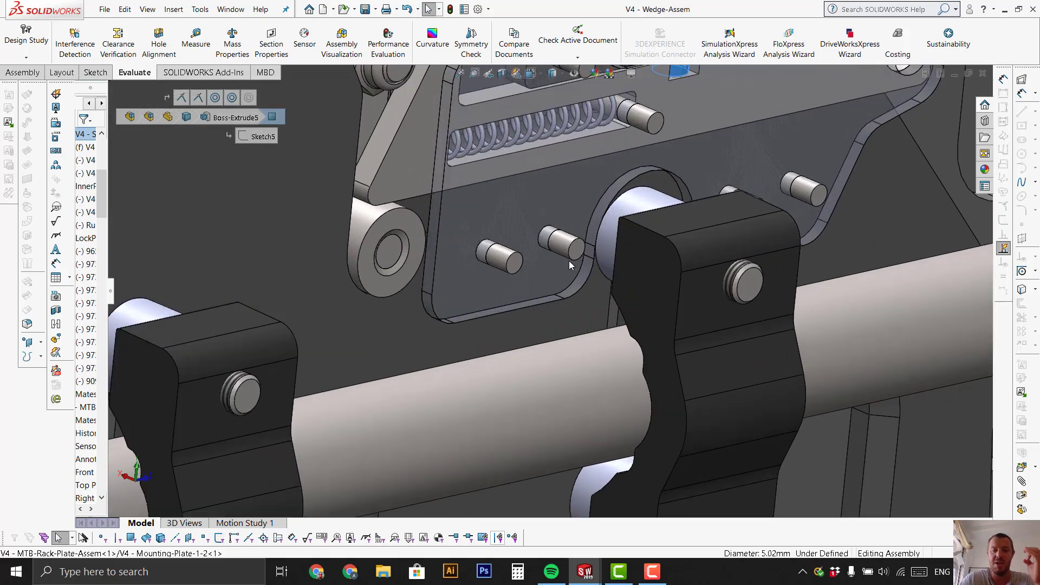
pyautogui.scroll(4, 569, 262)
pyautogui.scroll(-6, 568, 269)
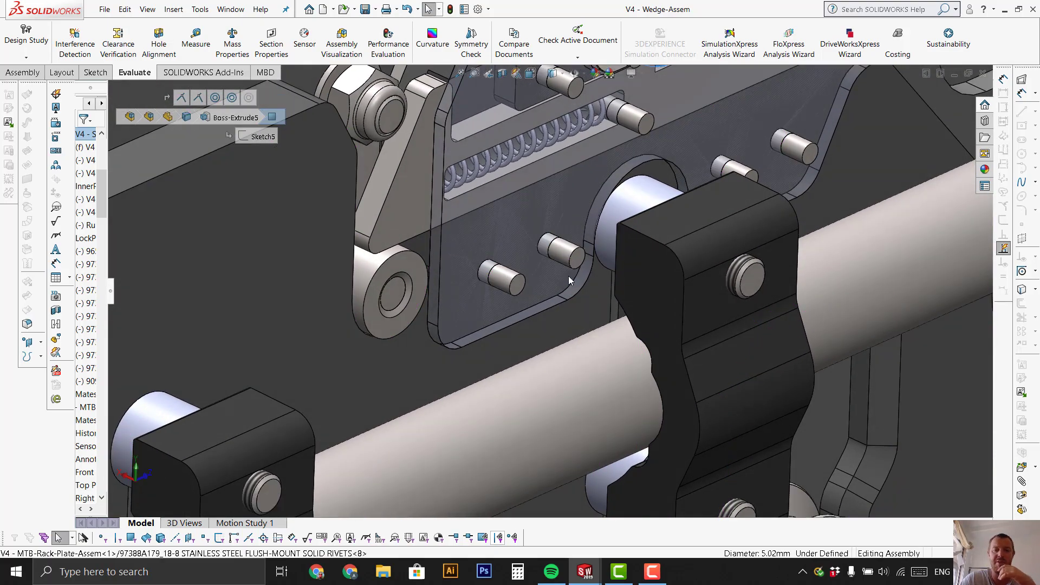
pyautogui.click(568, 277)
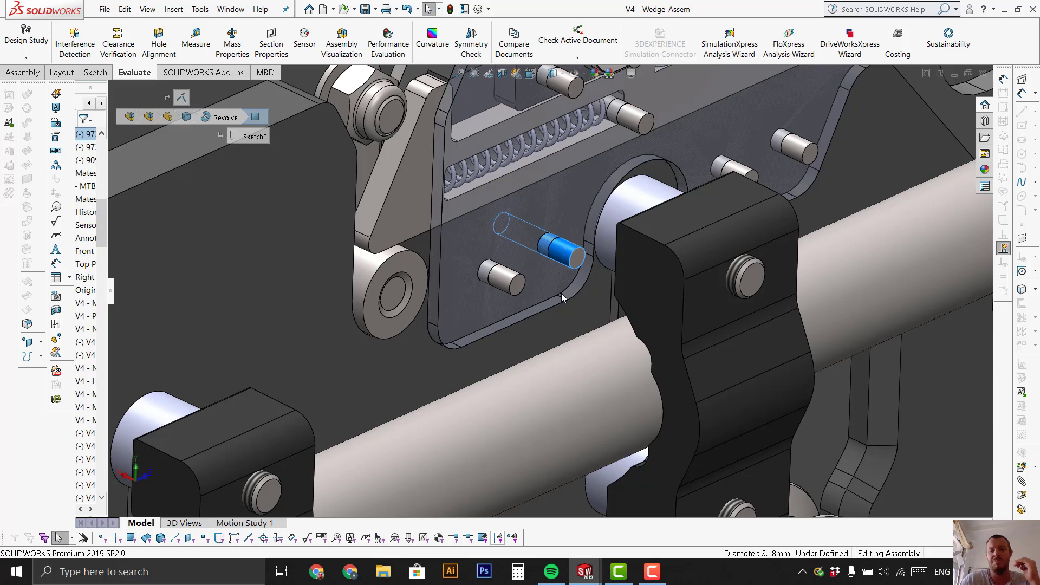
# Zoom out to the whole pannier box and rotate it to a new angle
pyautogui.scroll(2, 561, 294)
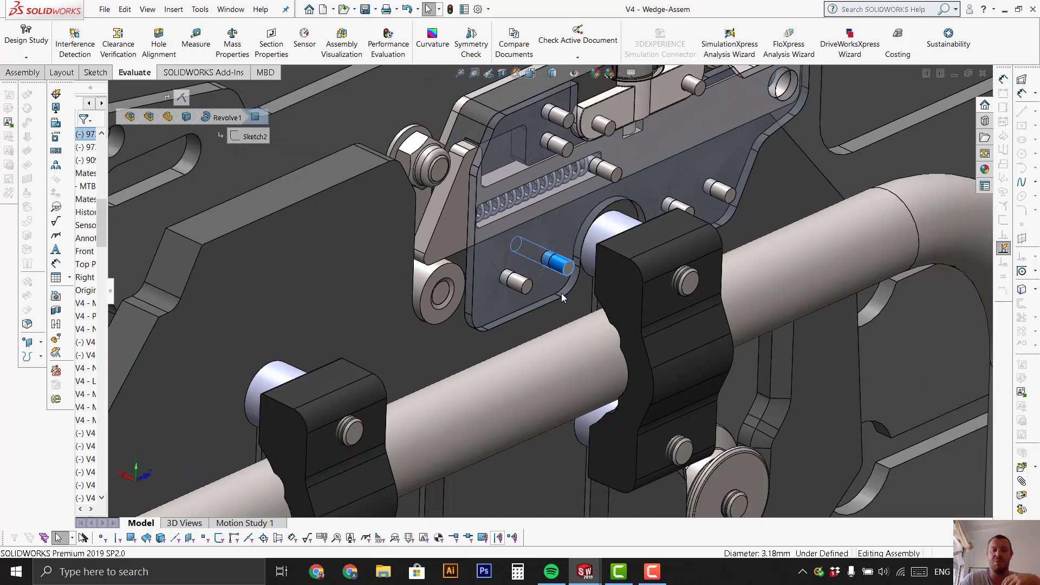
pyautogui.scroll(5, 560, 423)
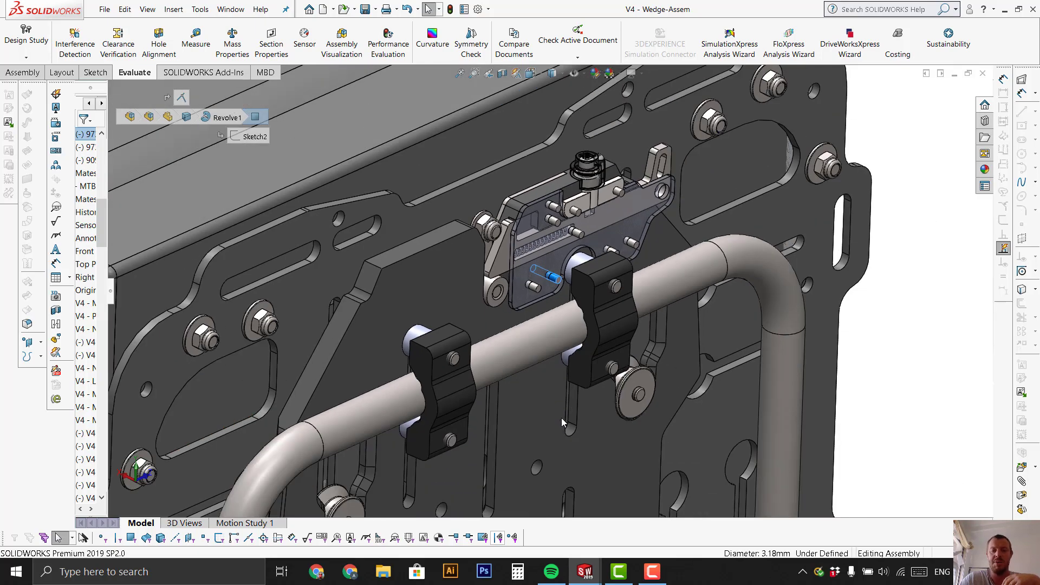
pyautogui.scroll(5, 573, 425)
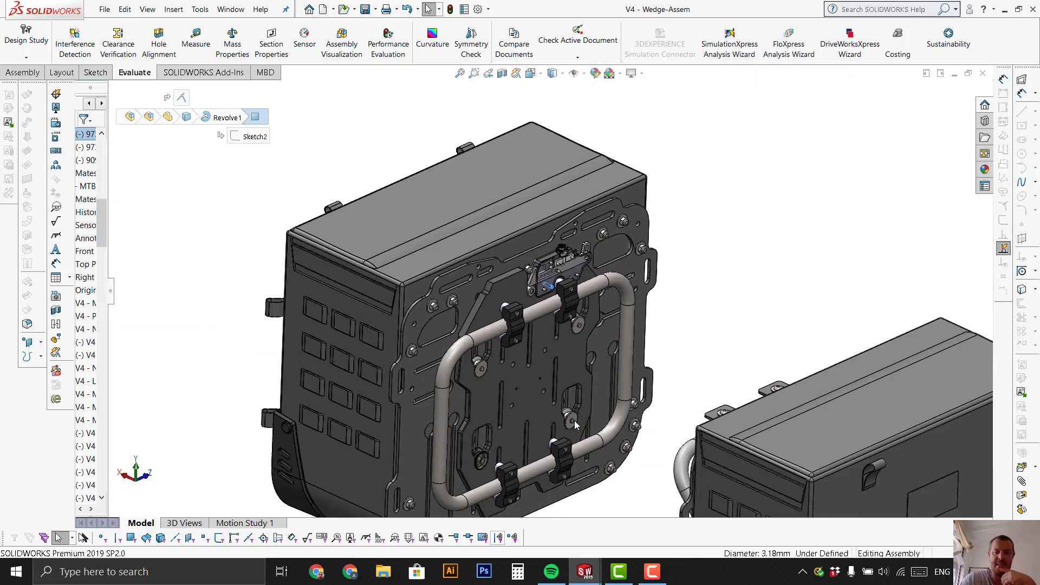
pyautogui.moveTo(574, 425)
pyautogui.mouseDown(button='middle')
pyautogui.moveTo(598, 451)
pyautogui.moveTo(572, 412)
pyautogui.mouseUp(button='middle')
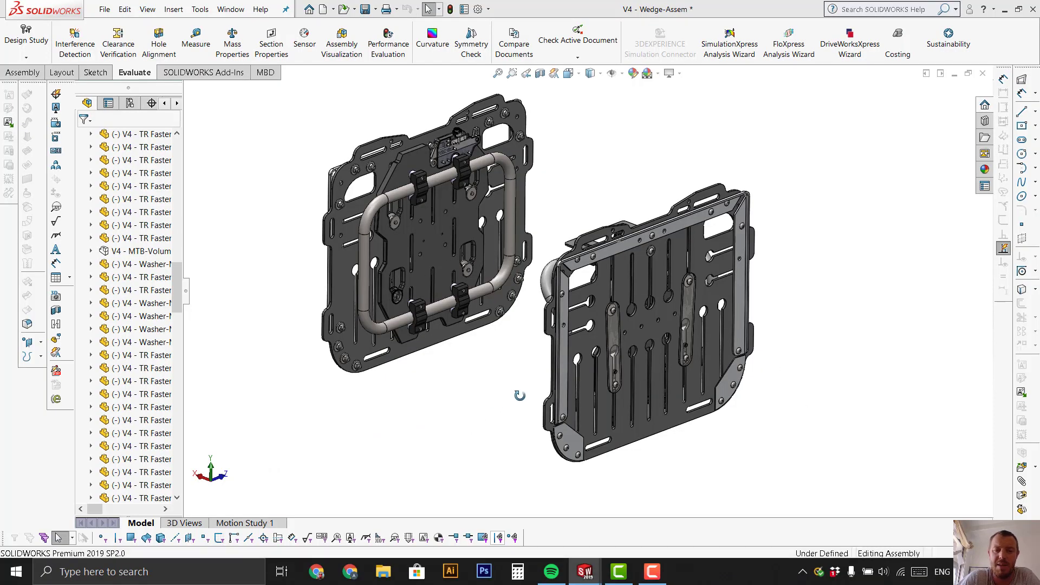
# Turn both rack plates around to view their other sides, zooming in and out
pyautogui.moveTo(520, 389); pyautogui.dragTo(504, 300, button='middle')
pyautogui.scroll(1, 533, 354)
pyautogui.scroll(1, 551, 379)
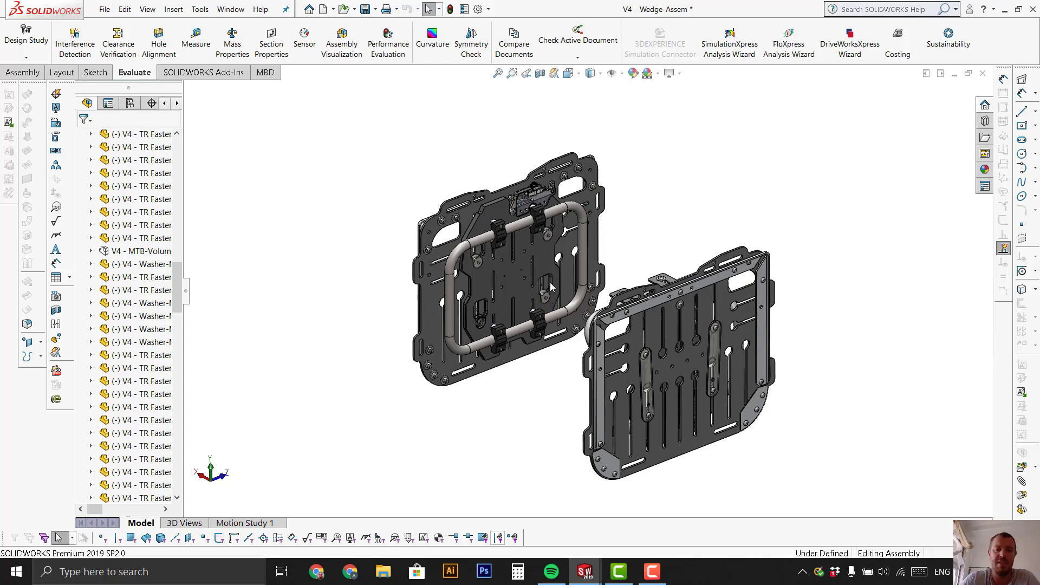
pyautogui.scroll(-3, 552, 287)
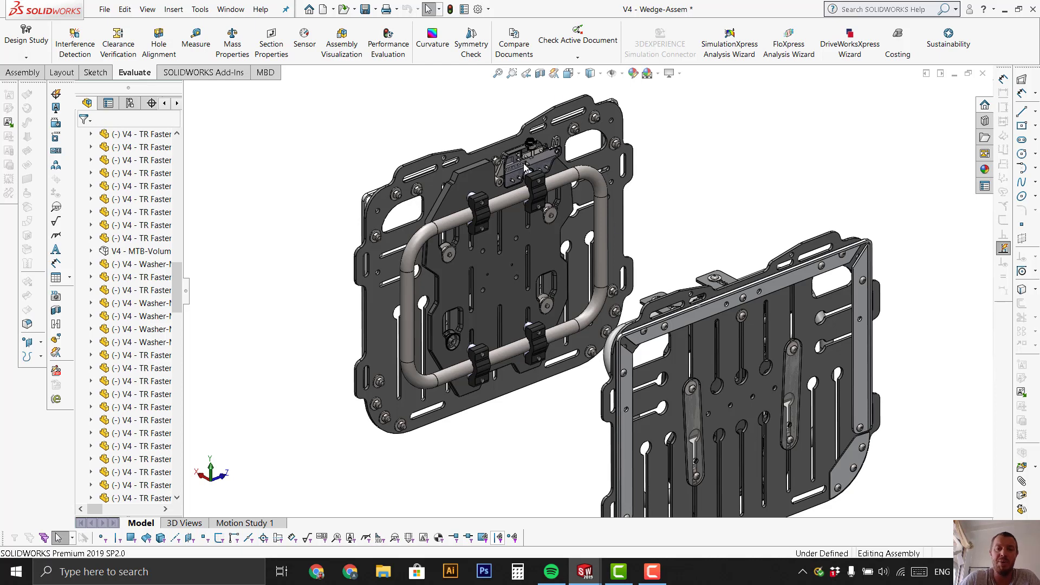
pyautogui.scroll(-4, 526, 169)
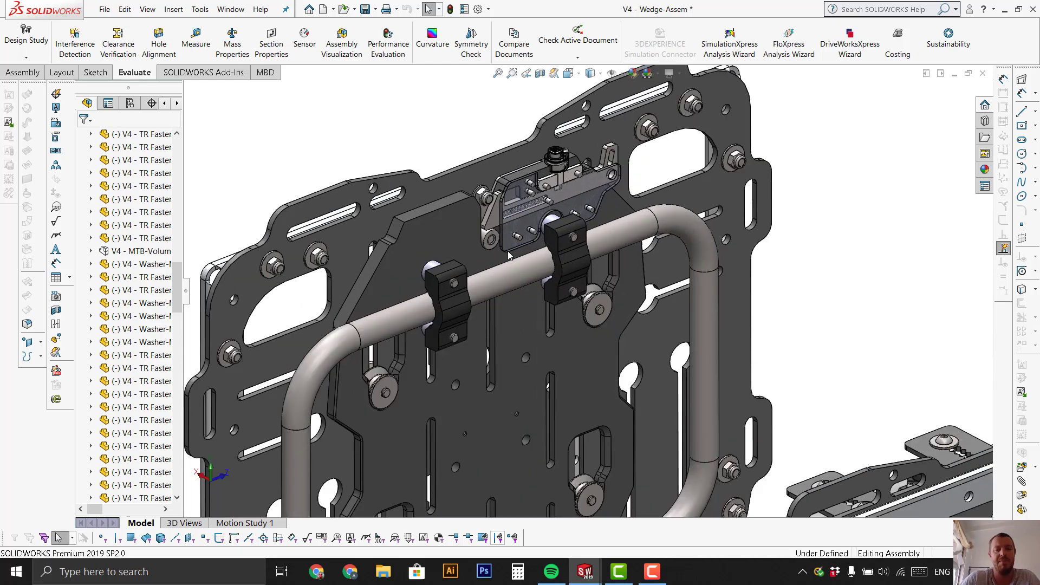
# Orbit from the left side to the right and select the inner mounting plate behind the rack tube
pyautogui.moveTo(611, 283); pyautogui.dragTo(601, 403, button='middle')
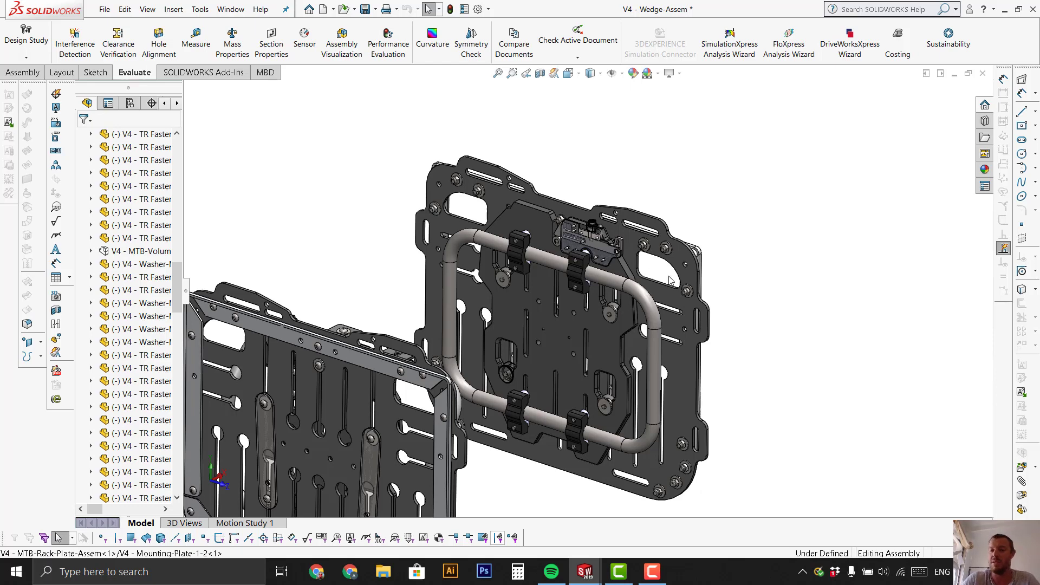
pyautogui.scroll(-3, 670, 280)
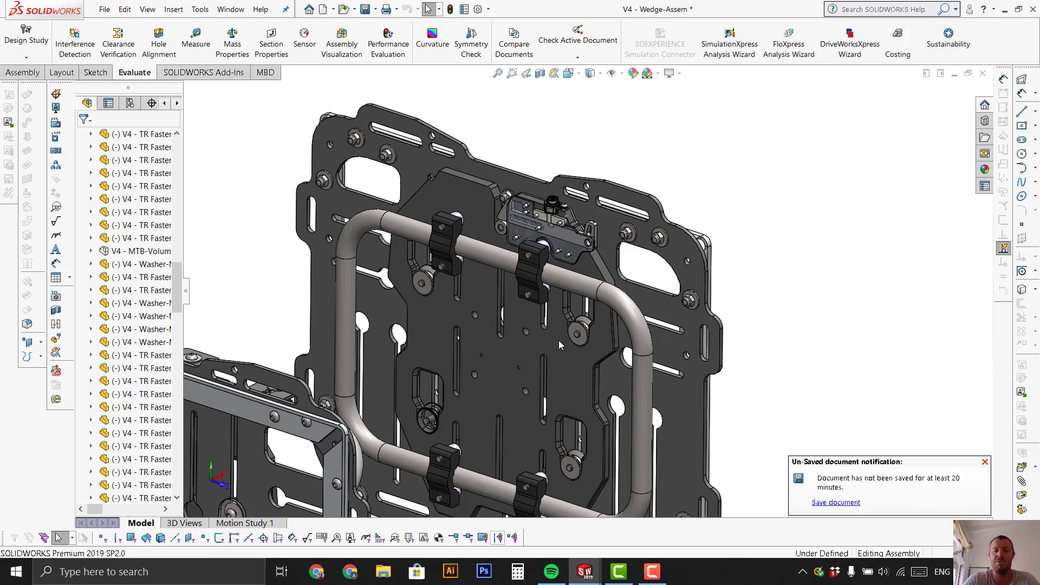
pyautogui.click(593, 359)
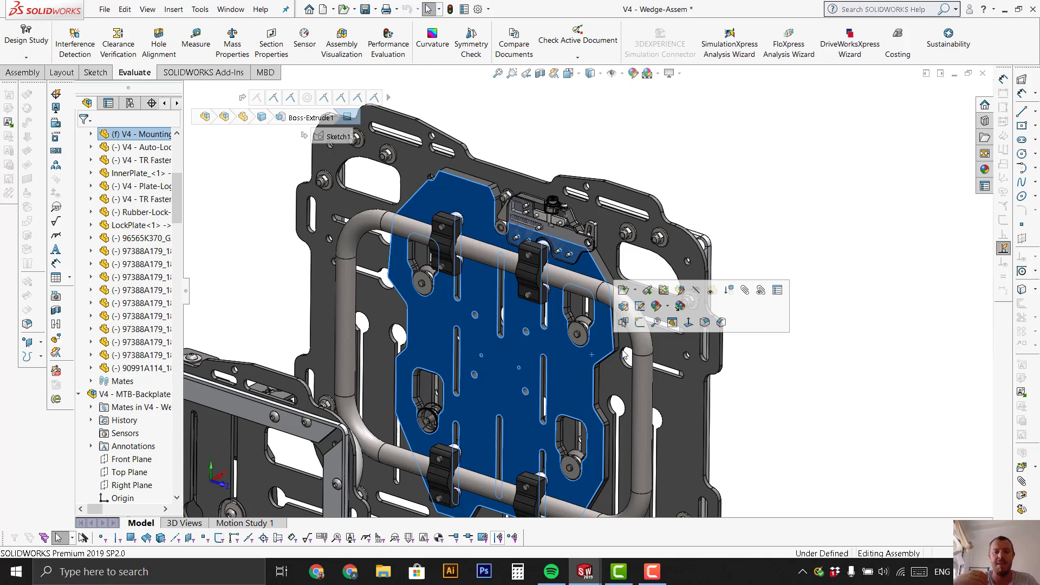
# Zoom in and out to inspect the latch bracket on the mounting plate
pyautogui.scroll(-2, 568, 205)
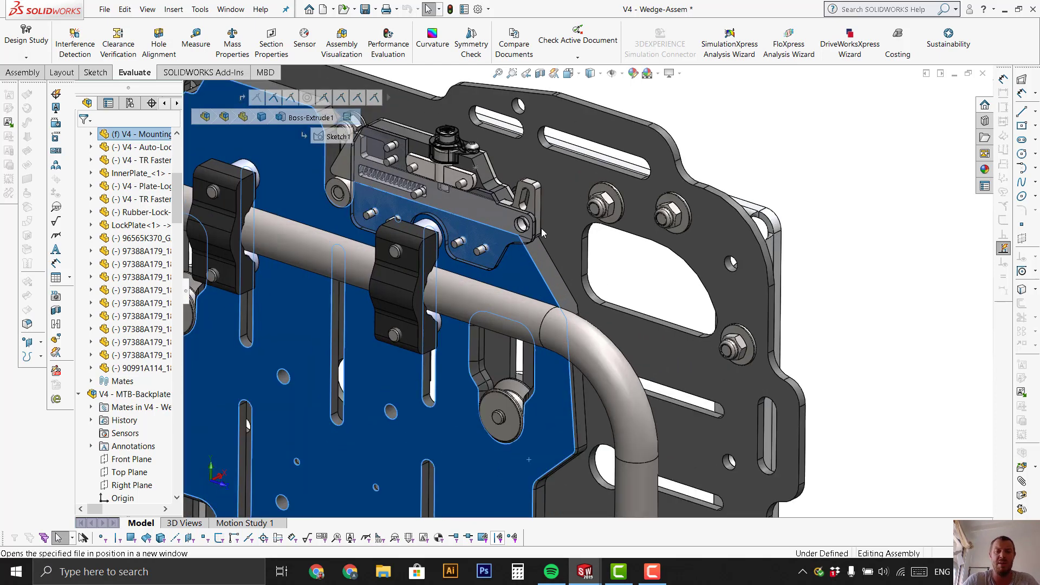
pyautogui.scroll(-2, 477, 210)
pyautogui.scroll(1, 415, 190)
pyautogui.scroll(-1, 461, 179)
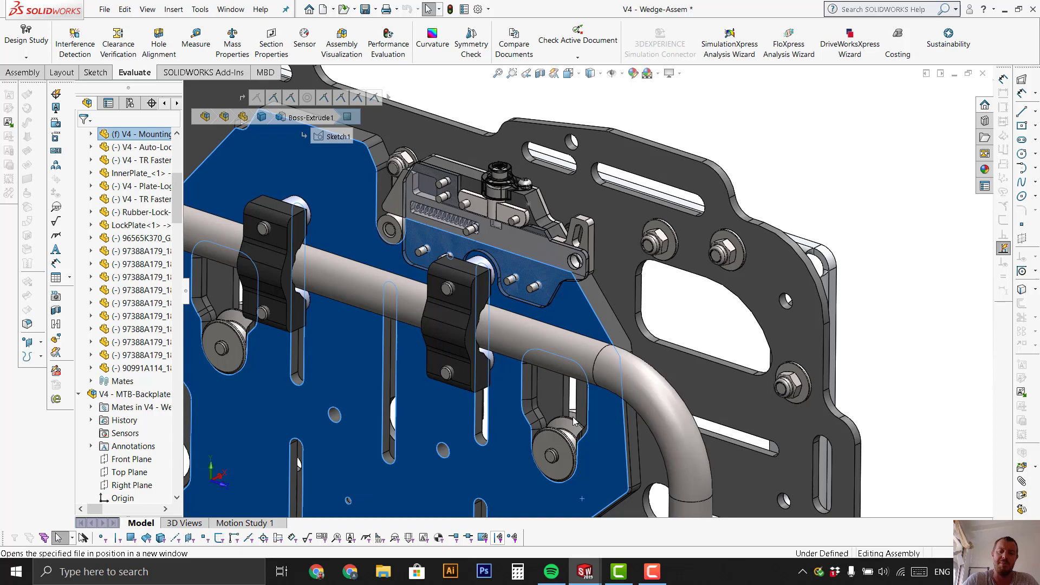
pyautogui.scroll(4, 575, 421)
pyautogui.scroll(-1, 609, 425)
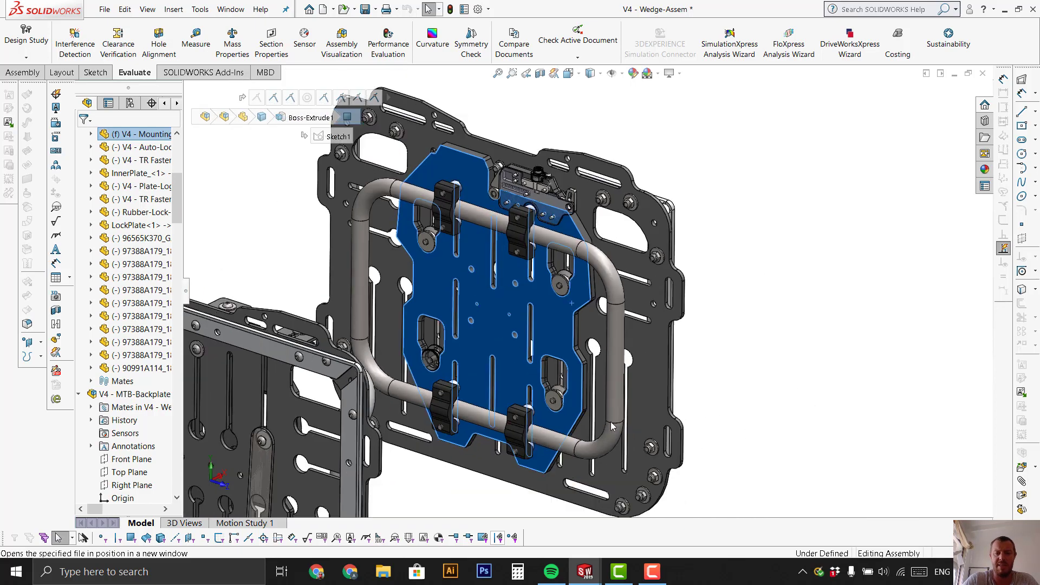
# Turn the backplates to a frontal angle, clear the selection, and show both rack plates
pyautogui.moveTo(612, 426); pyautogui.dragTo(598, 421, button='middle')
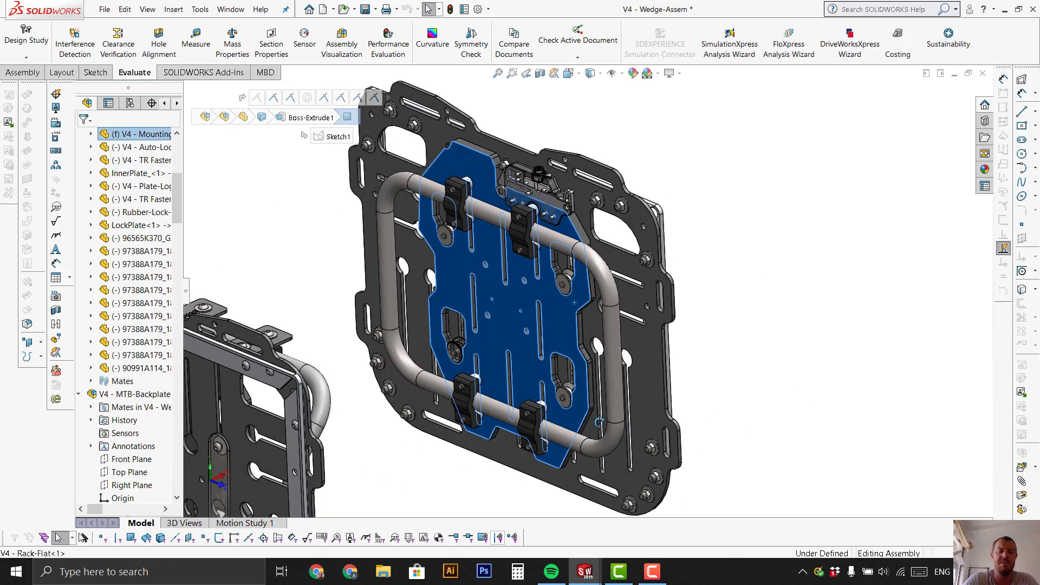
pyautogui.click(694, 374)
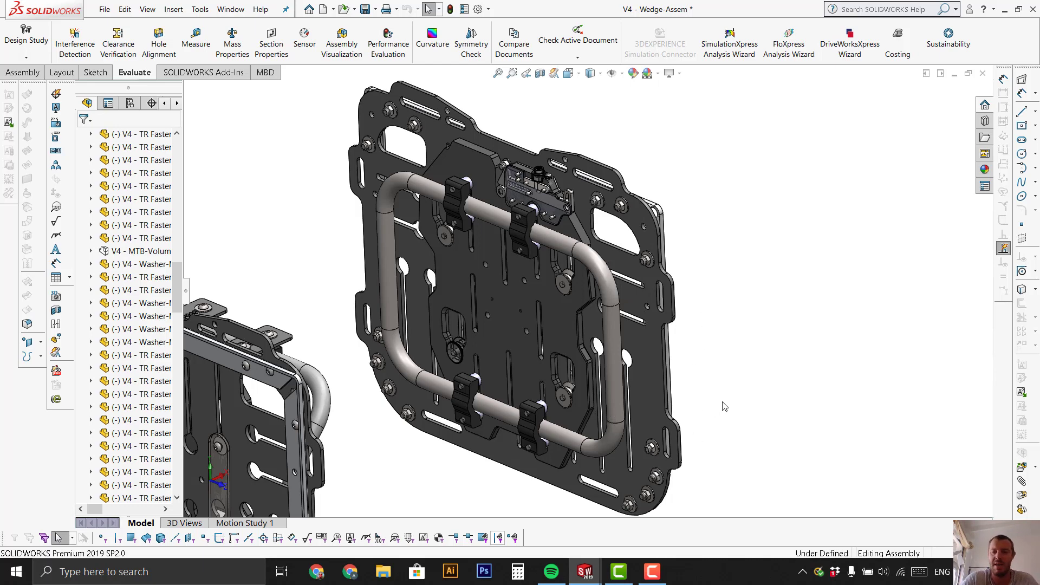
pyautogui.scroll(3, 679, 421)
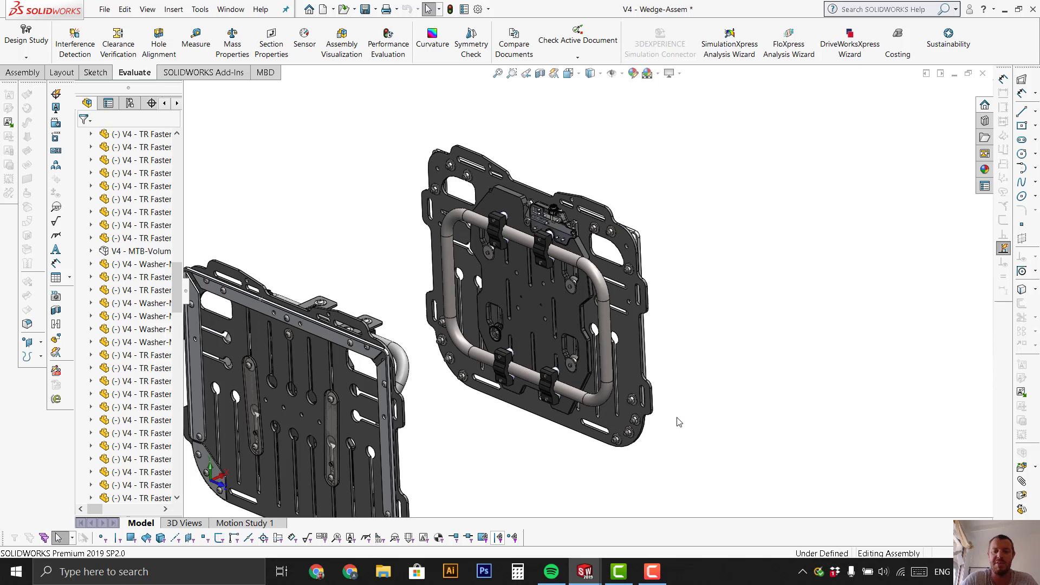